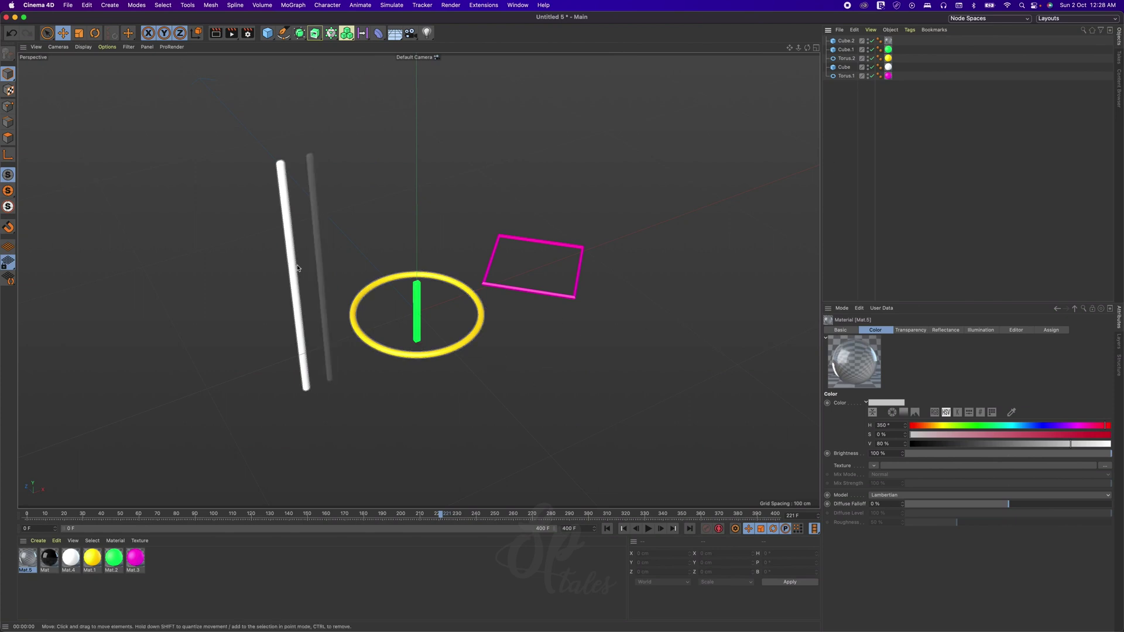
# - Add a torus primitive and set its ring radius to 250 cm
pyautogui.click(267, 33)
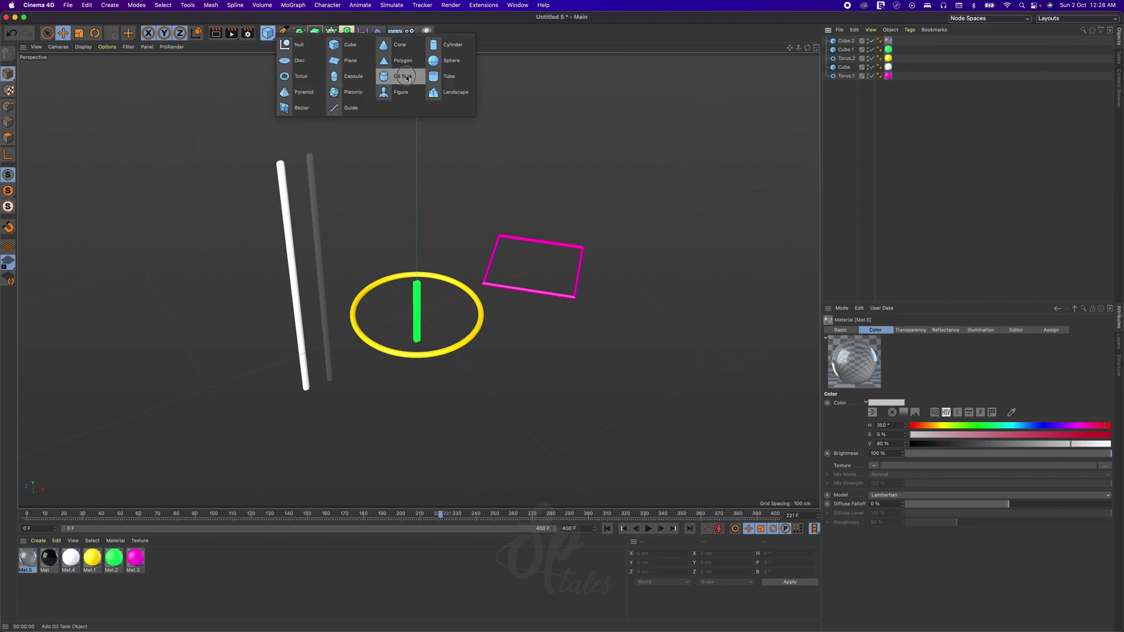
pyautogui.click(301, 77)
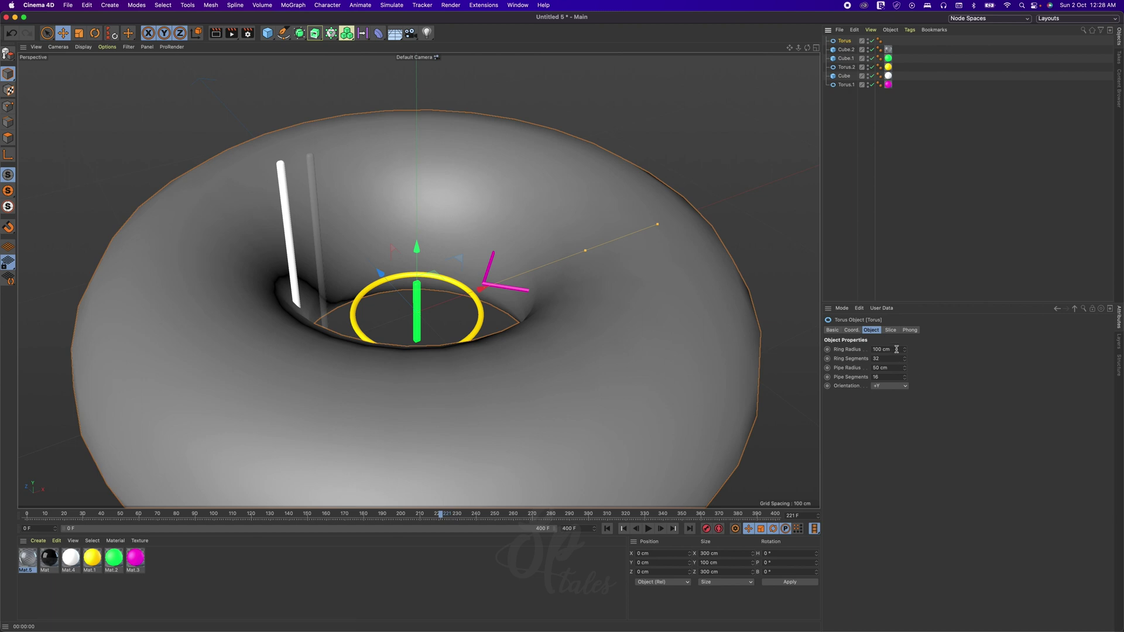
pyautogui.click(896, 349)
pyautogui.write('250')
pyautogui.press('Return')
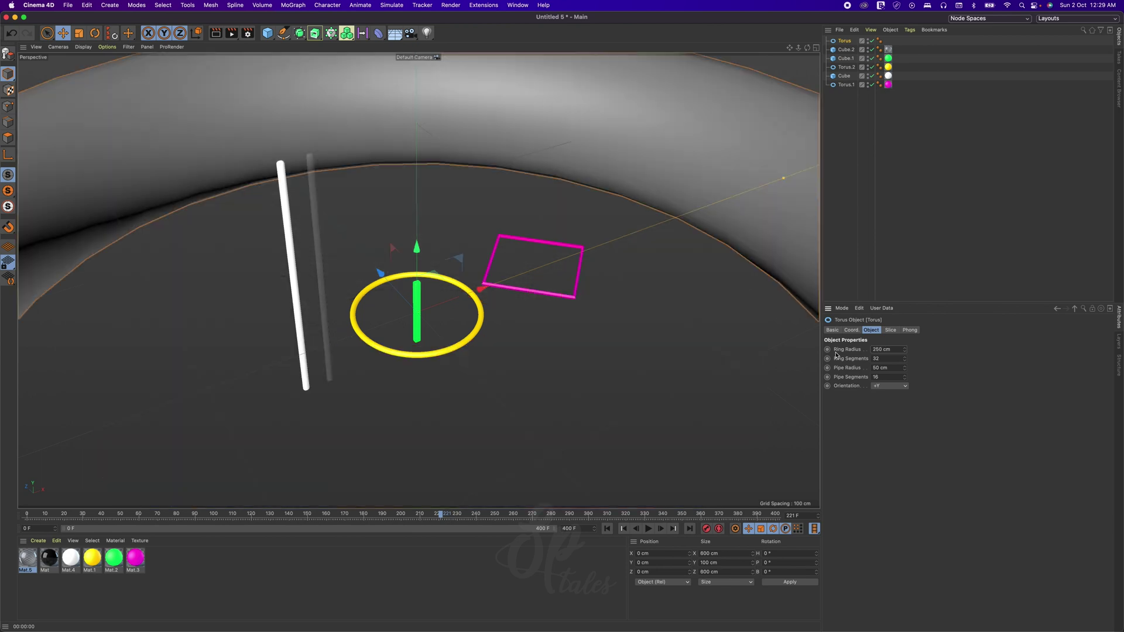
pyautogui.scroll(-10, 574, 276)
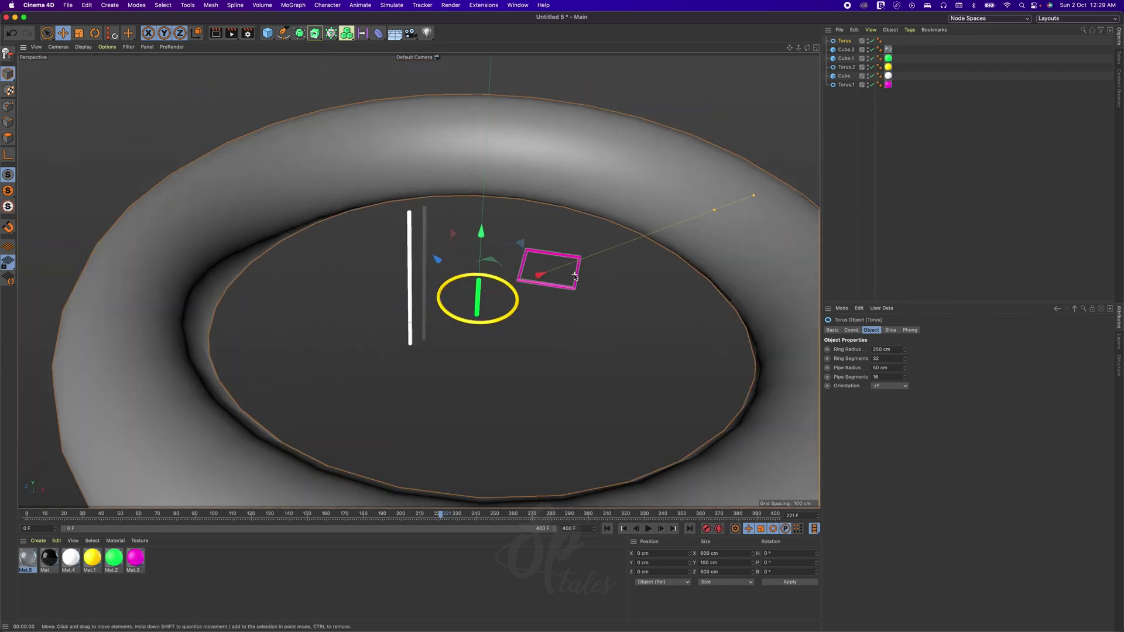
pyautogui.scroll(-5, 574, 276)
pyautogui.keyDown('alt'); pyautogui.moveTo(582, 290); pyautogui.dragTo(515, 281); pyautogui.keyUp('alt')
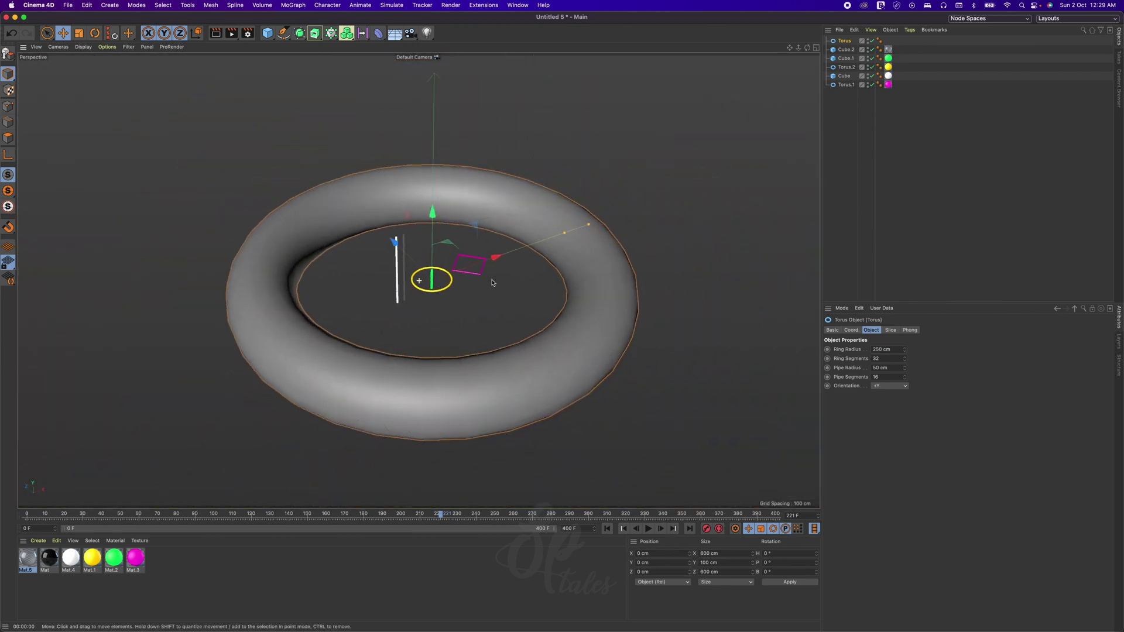
# - Give the torus 90 ring segments, a 40 cm pipe radius and 40 pipe segments
pyautogui.click(882, 359)
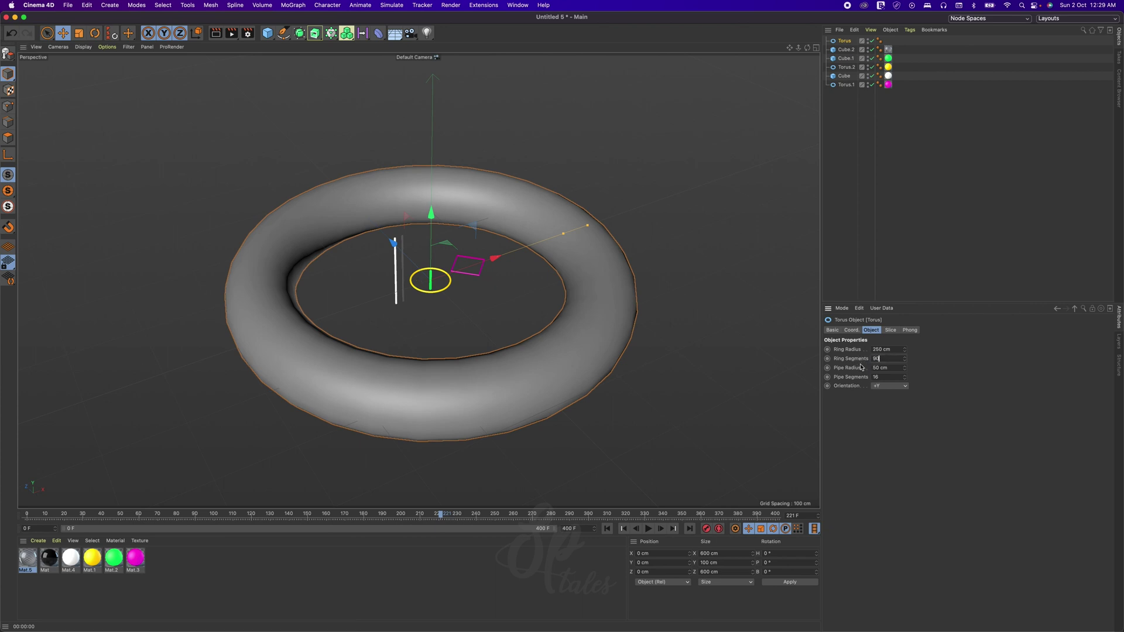
pyautogui.press('Return')
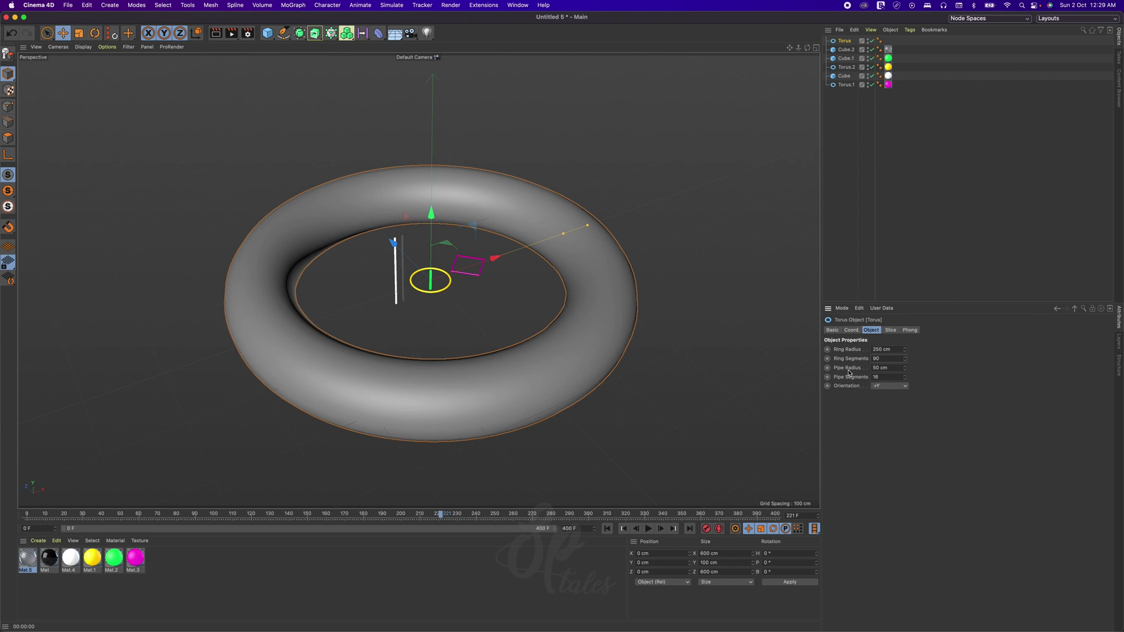
pyautogui.click(886, 368)
pyautogui.write('40')
pyautogui.press('Return')
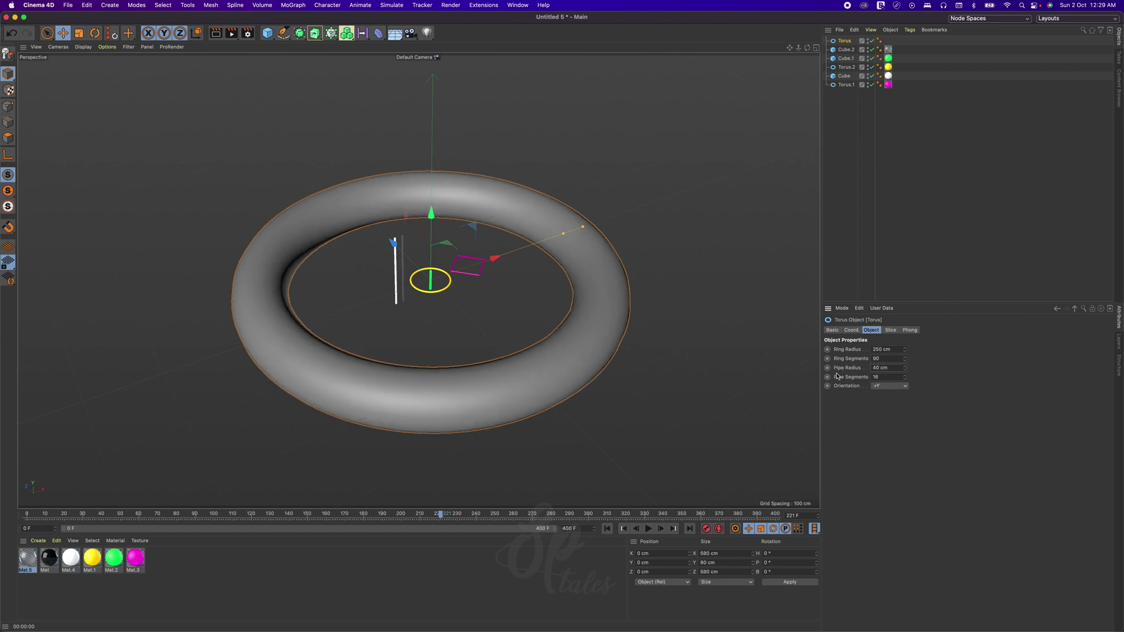
pyautogui.click(886, 377)
pyautogui.write('40')
pyautogui.press('Return')
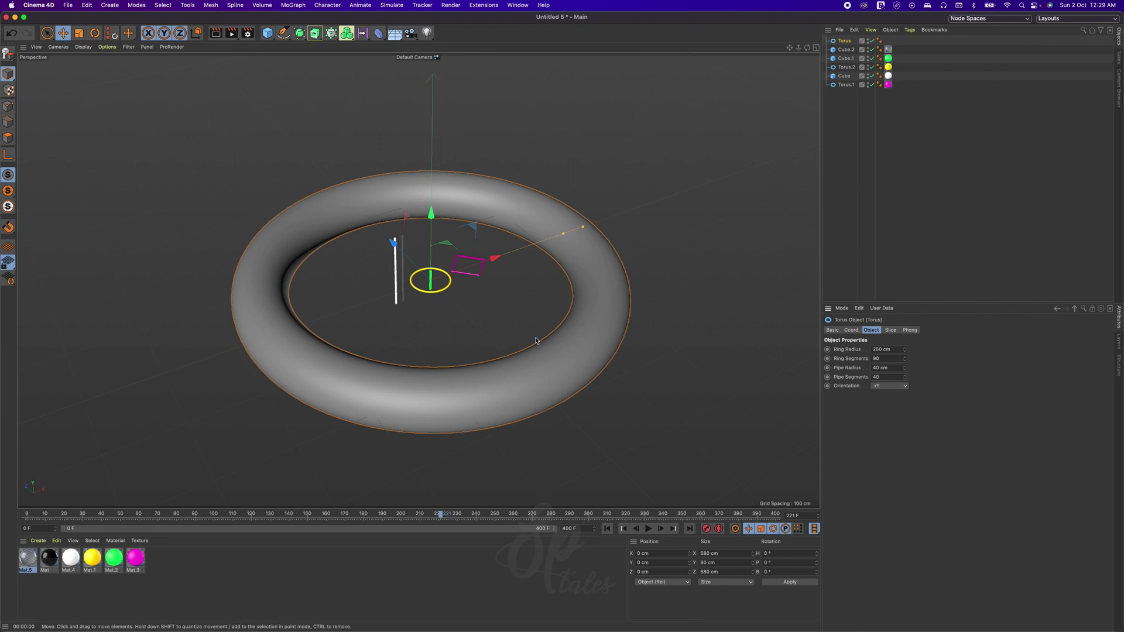
# - Orbit low around the torus and push the view deep inside its pipe
pyautogui.keyDown('alt'); pyautogui.moveTo(549, 308); pyautogui.dragTo(471, 329); pyautogui.keyUp('alt')
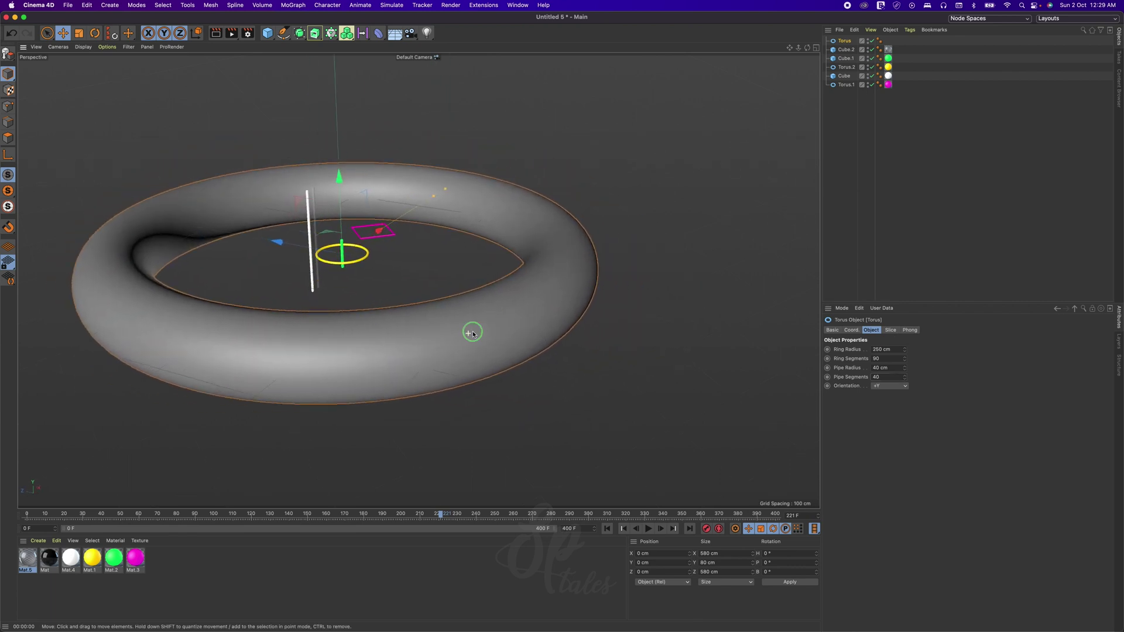
pyautogui.keyDown('alt'); pyautogui.moveTo(472, 329); pyautogui.dragTo(503, 331, button='right'); pyautogui.keyUp('alt')
pyautogui.keyDown('alt'); pyautogui.moveTo(504, 331); pyautogui.dragTo(673, 343); pyautogui.keyUp('alt')
pyautogui.keyDown('alt'); pyautogui.moveTo(673, 342); pyautogui.dragTo(691, 358, button='right'); pyautogui.keyUp('alt')
pyautogui.keyDown('alt'); pyautogui.moveTo(581, 356); pyautogui.dragTo(384, 347, button='right'); pyautogui.keyUp('alt')
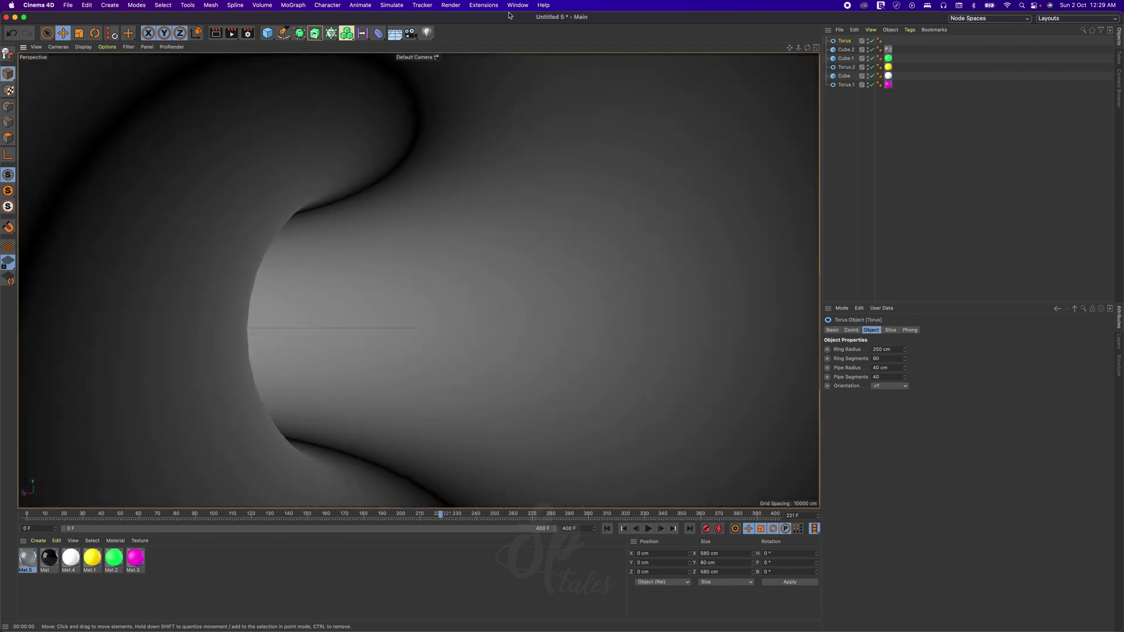
# - Add a camera at the tunnel view, look through it, and set a 15 mm focal length
pyautogui.click(411, 34)
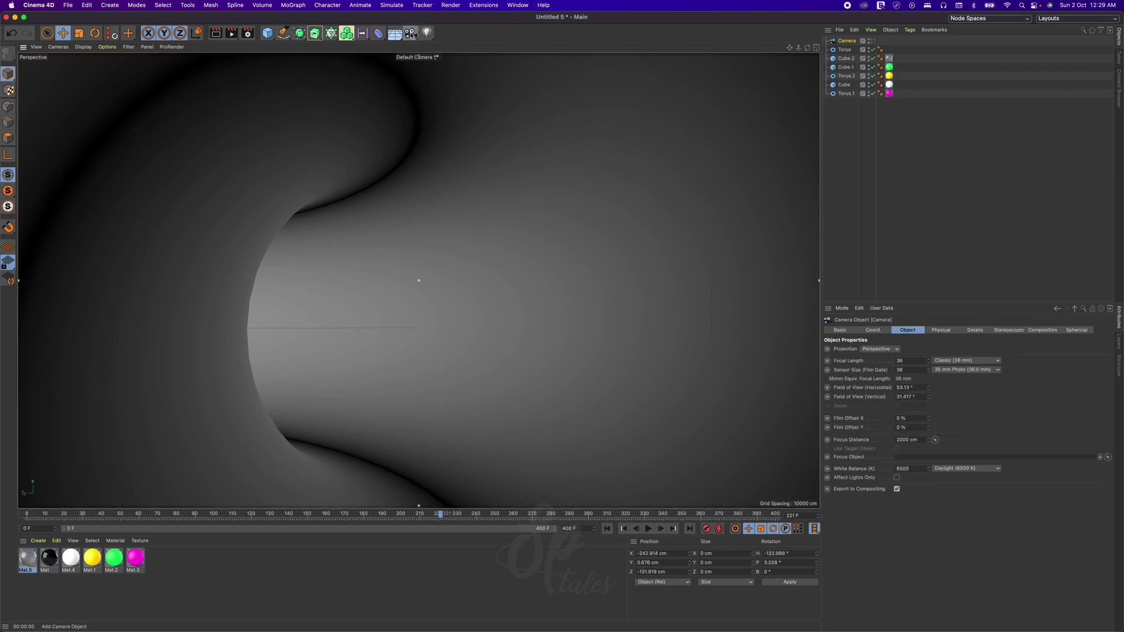
pyautogui.click(872, 40)
pyautogui.click(910, 359)
pyautogui.press('Return')
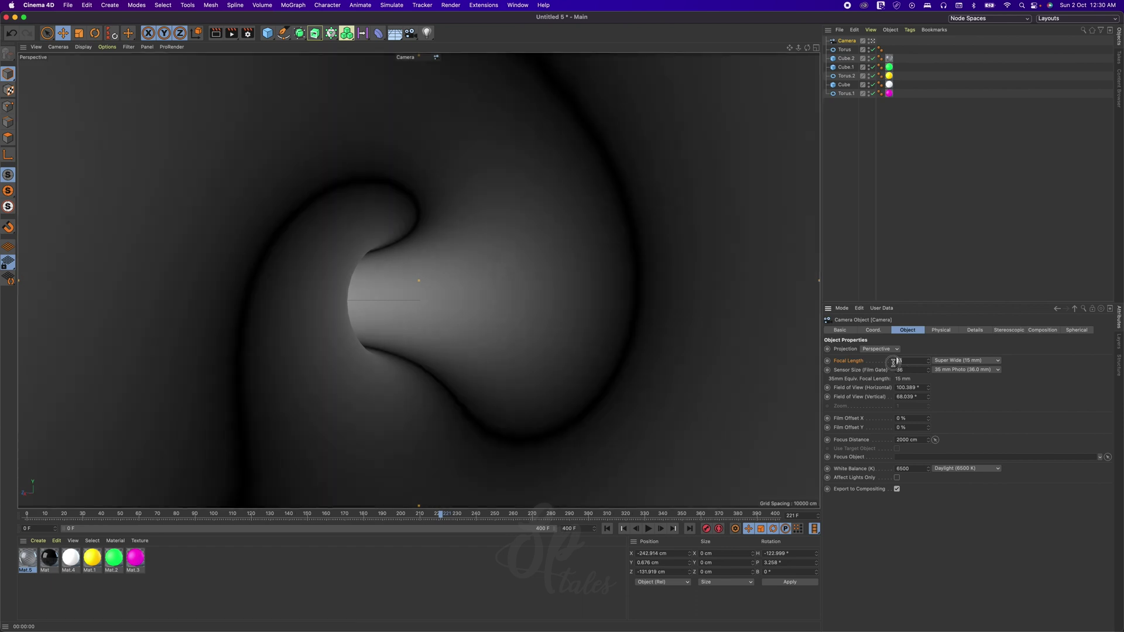
# - Widen the camera's focal length to 12 mm and tilt it slightly up within the tunnel
pyautogui.moveTo(900, 361); pyautogui.dragTo(891, 365)
pyautogui.press('Return')
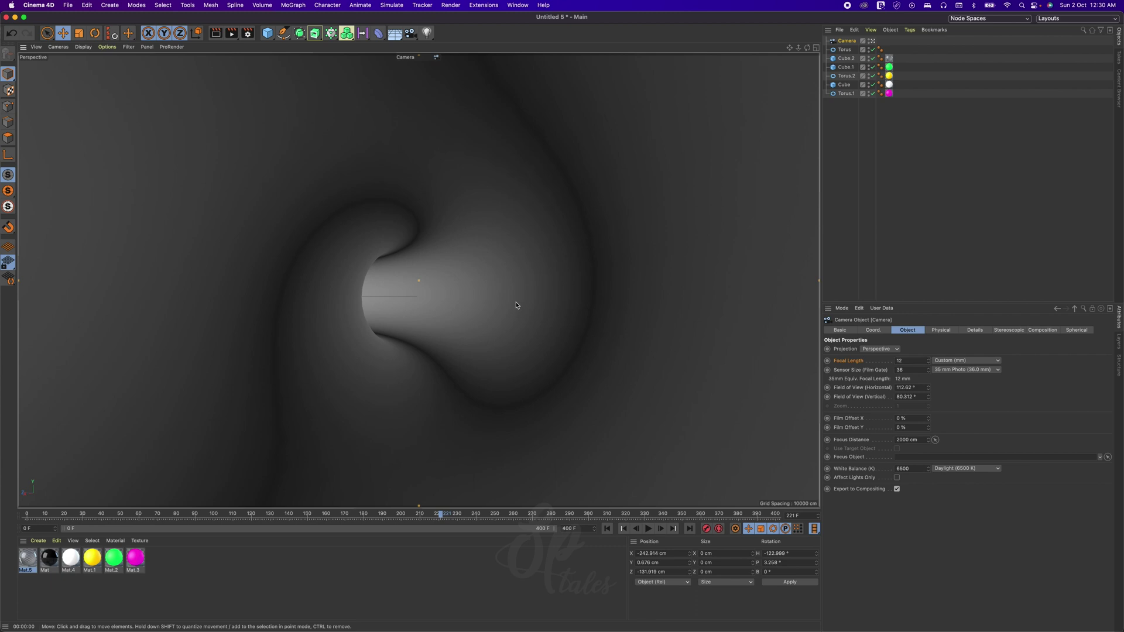
pyautogui.keyDown('alt'); pyautogui.moveTo(514, 304); pyautogui.dragTo(498, 313); pyautogui.keyUp('alt')
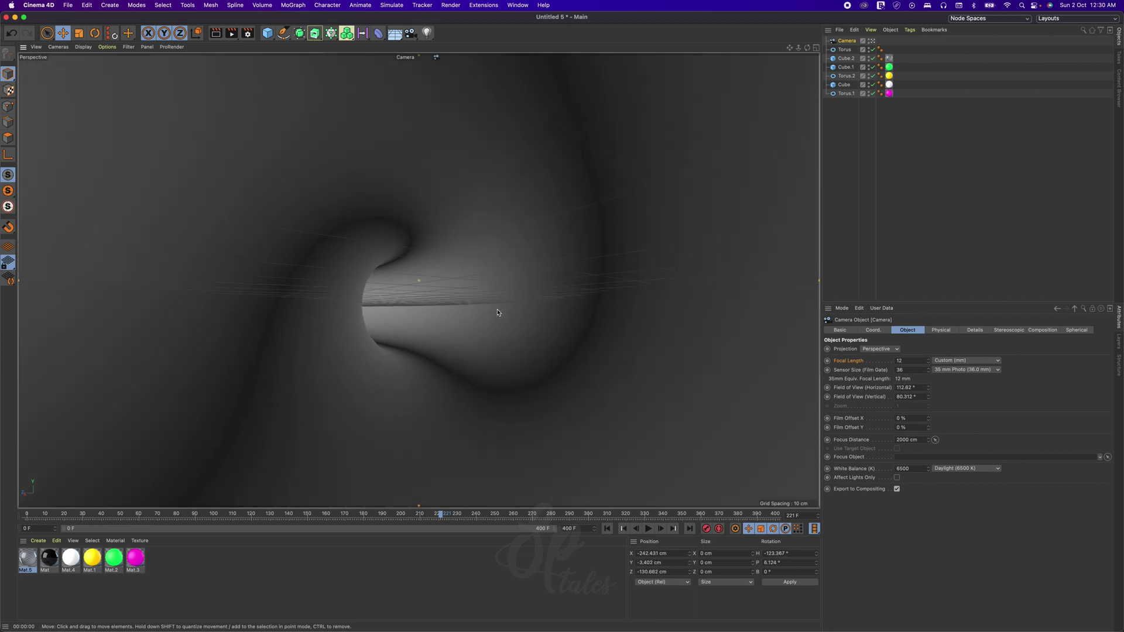
pyautogui.keyDown('alt'); pyautogui.moveTo(498, 312); pyautogui.dragTo(533, 353, button='middle'); pyautogui.keyUp('alt')
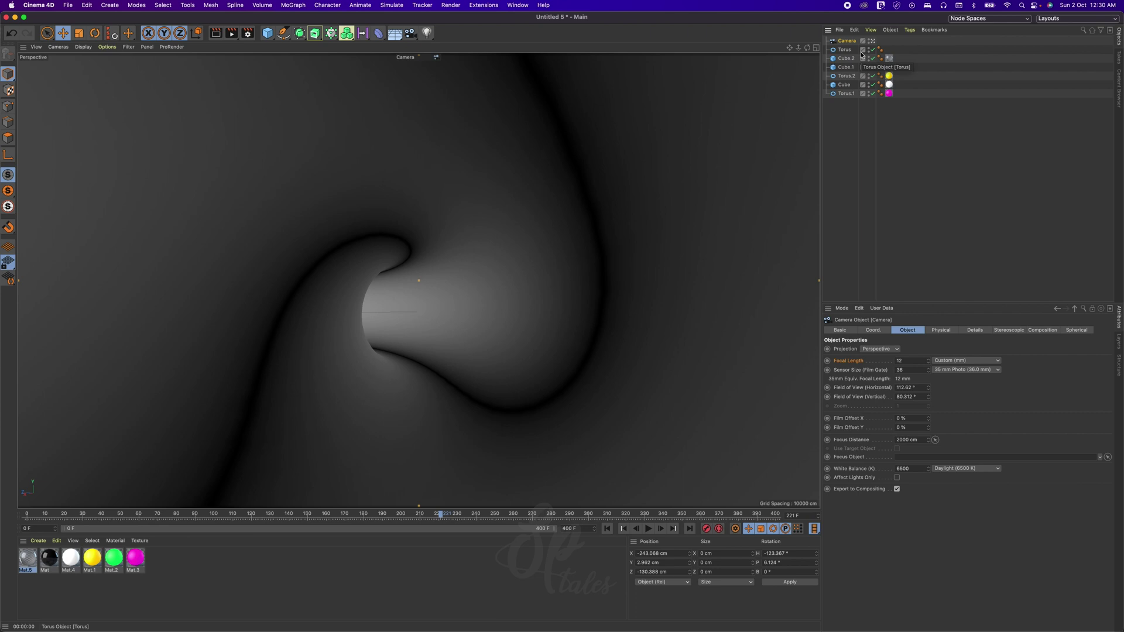
# - Group the camera under a new Null, expand it, and stop viewing through the camera
pyautogui.hotkey('alt', 'g')
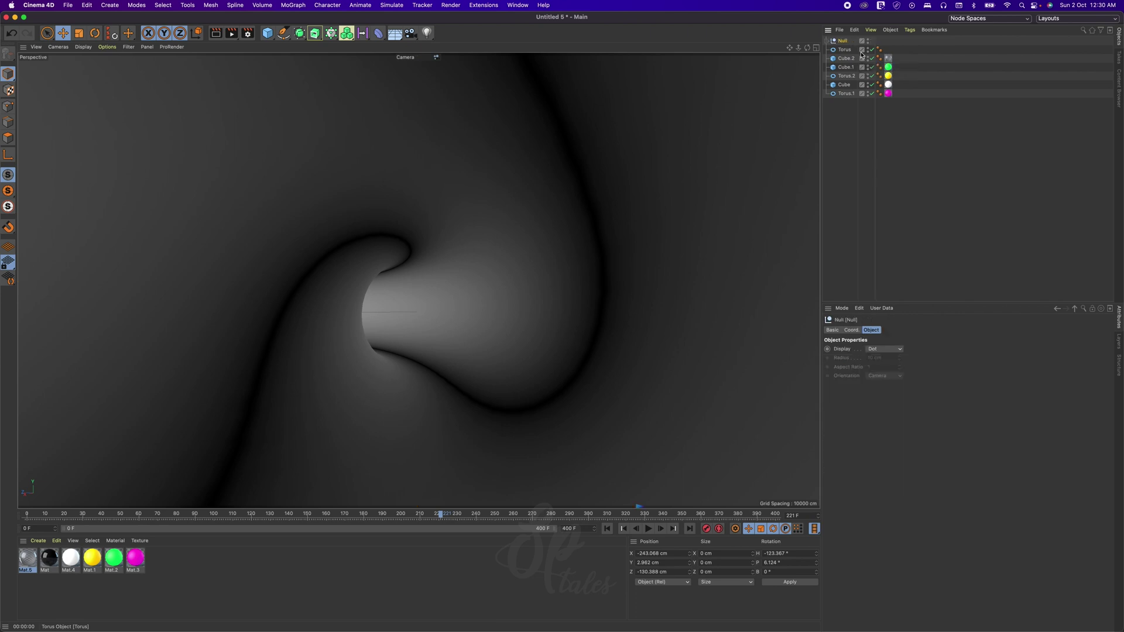
pyautogui.rightClick(859, 43)
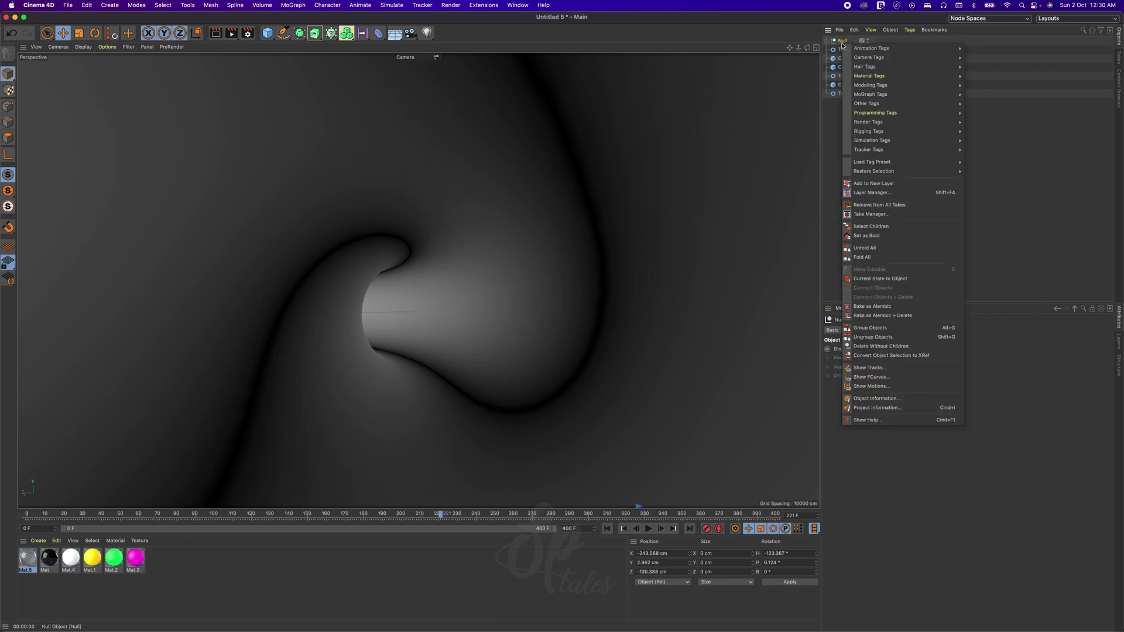
pyautogui.moveTo(862, 51)
pyautogui.click(838, 106)
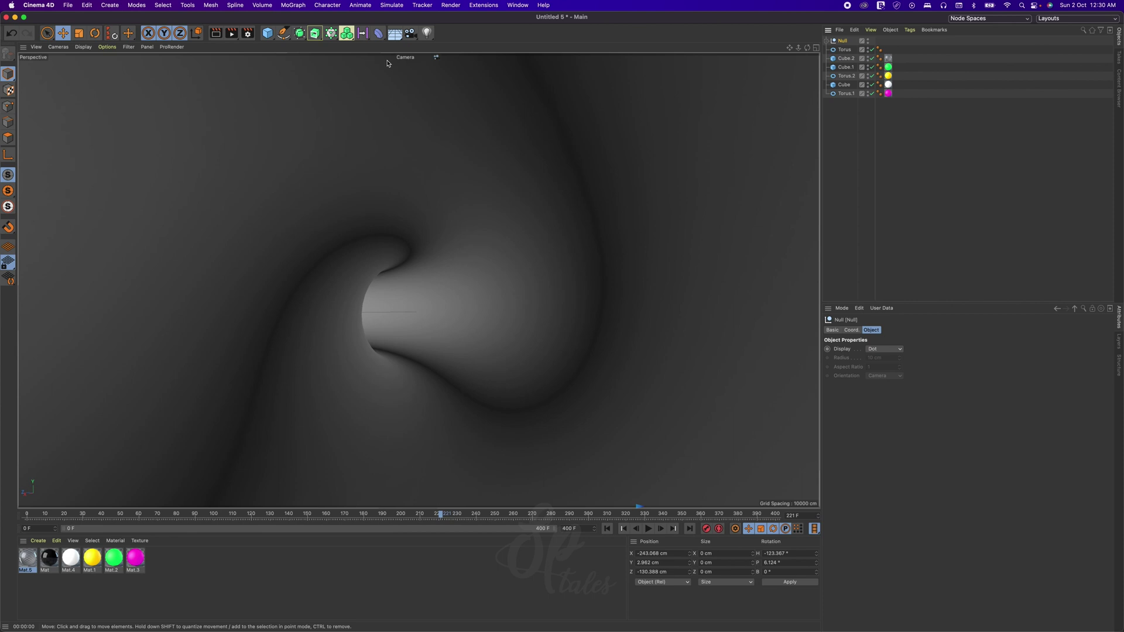
pyautogui.click(827, 40)
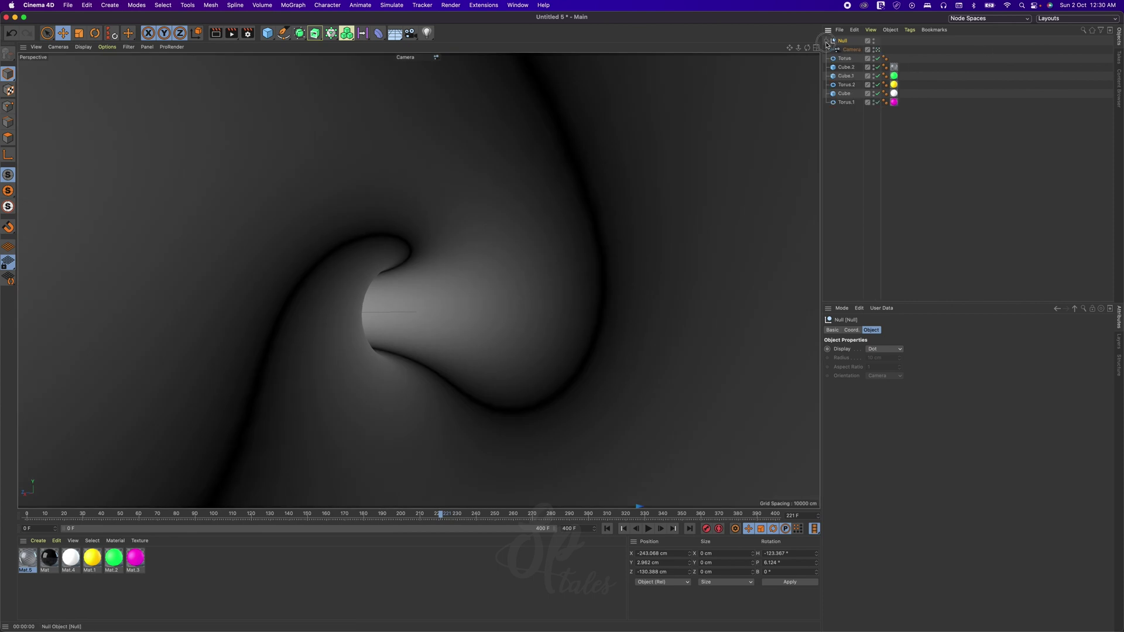
pyautogui.click(877, 50)
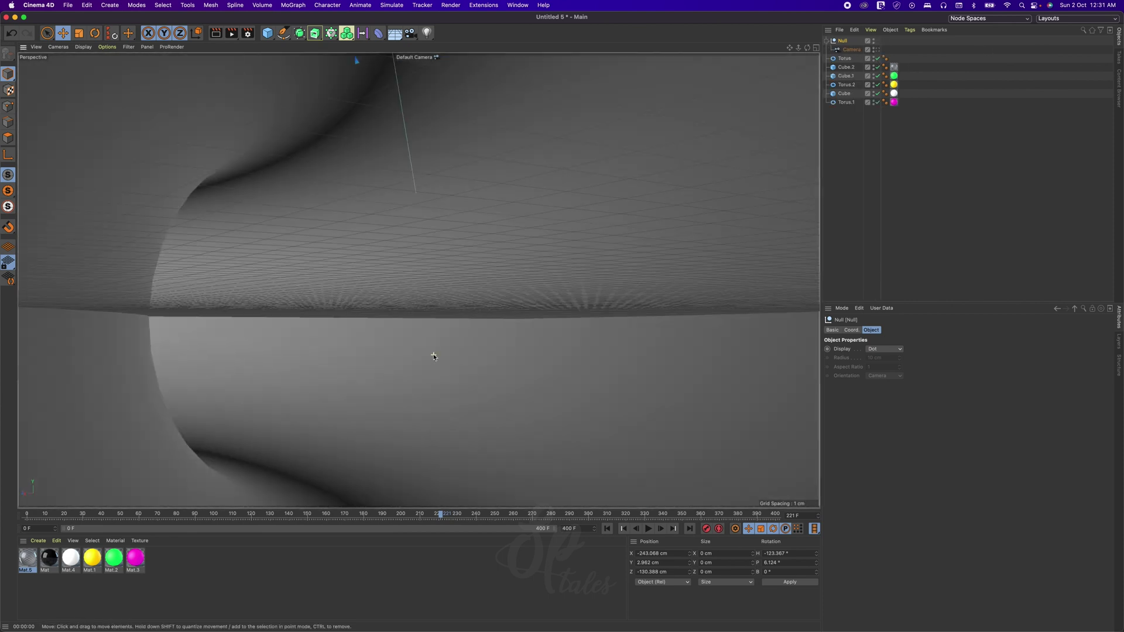
# - Zoom out to see the whole torus from above and add a Circle spline
pyautogui.scroll(-15, 433, 356)
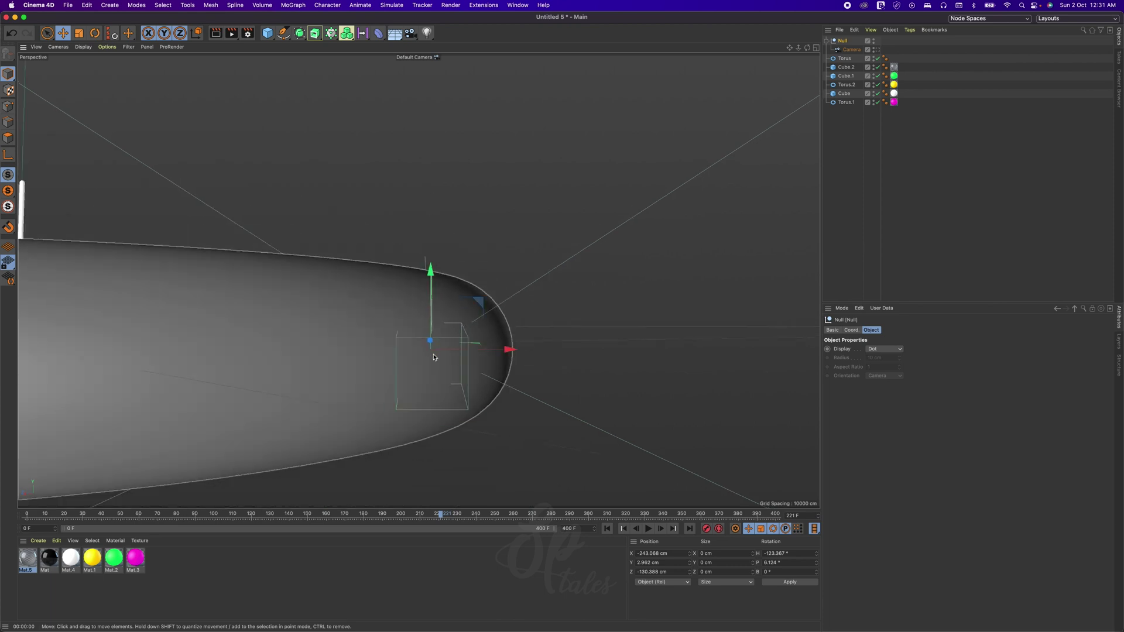
pyautogui.keyDown('alt'); pyautogui.moveTo(433, 356); pyautogui.dragTo(347, 181); pyautogui.keyUp('alt')
pyautogui.moveTo(284, 33); pyautogui.dragTo(360, 57)
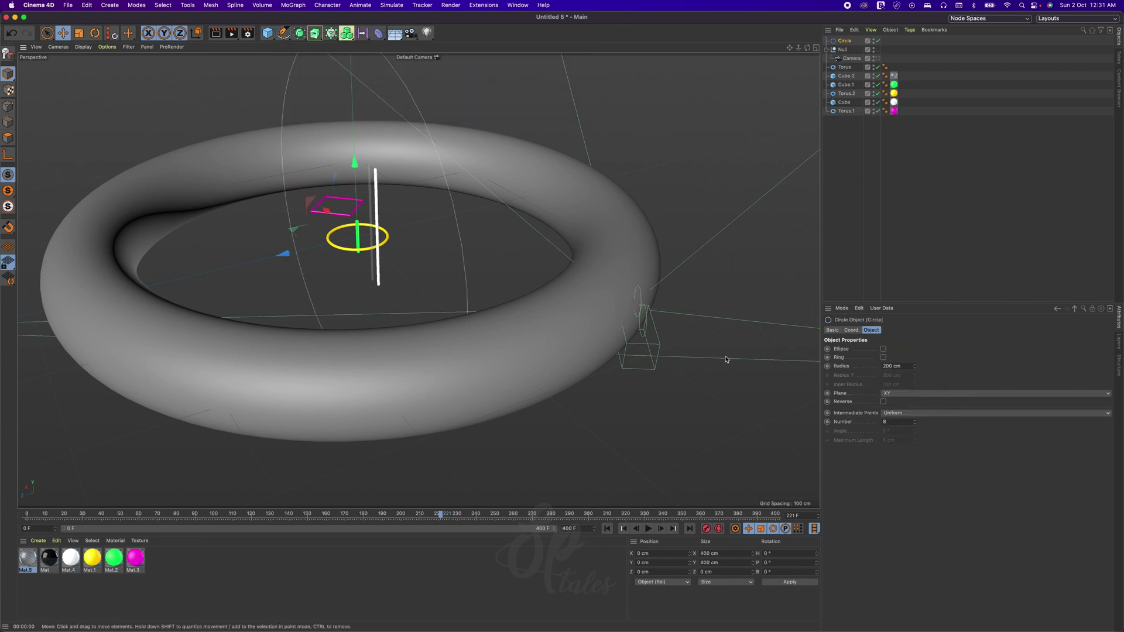
# - Lay the Circle in the XZ plane, enlarge its radius to about 250 cm, and maximise the Perspective view
pyautogui.click(900, 398)
pyautogui.click(896, 422)
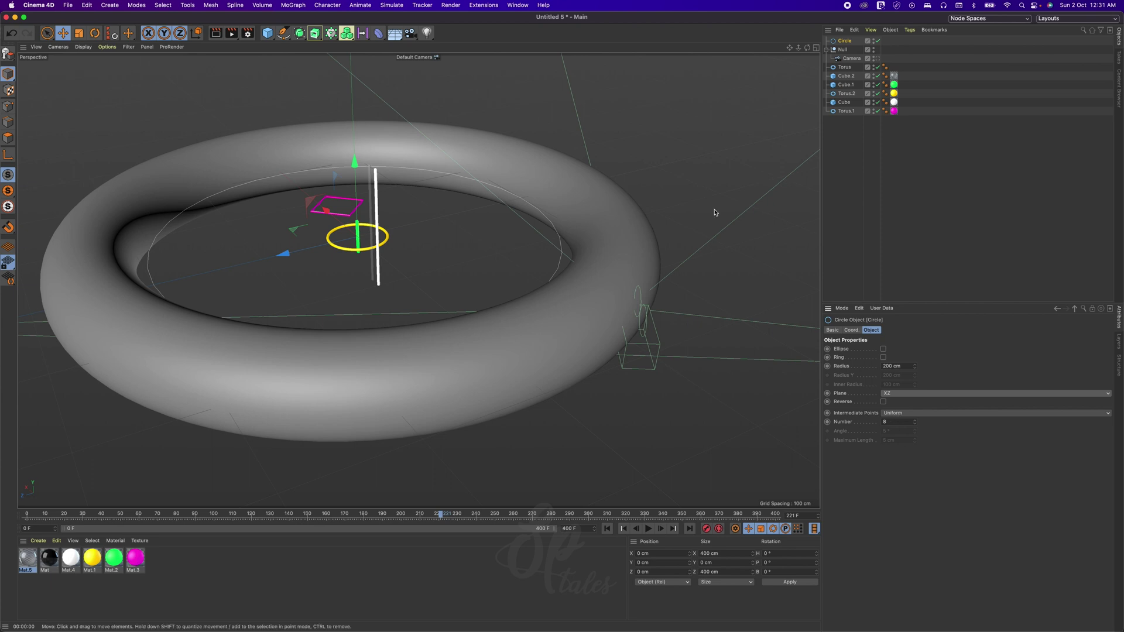
pyautogui.middleClick(667, 190)
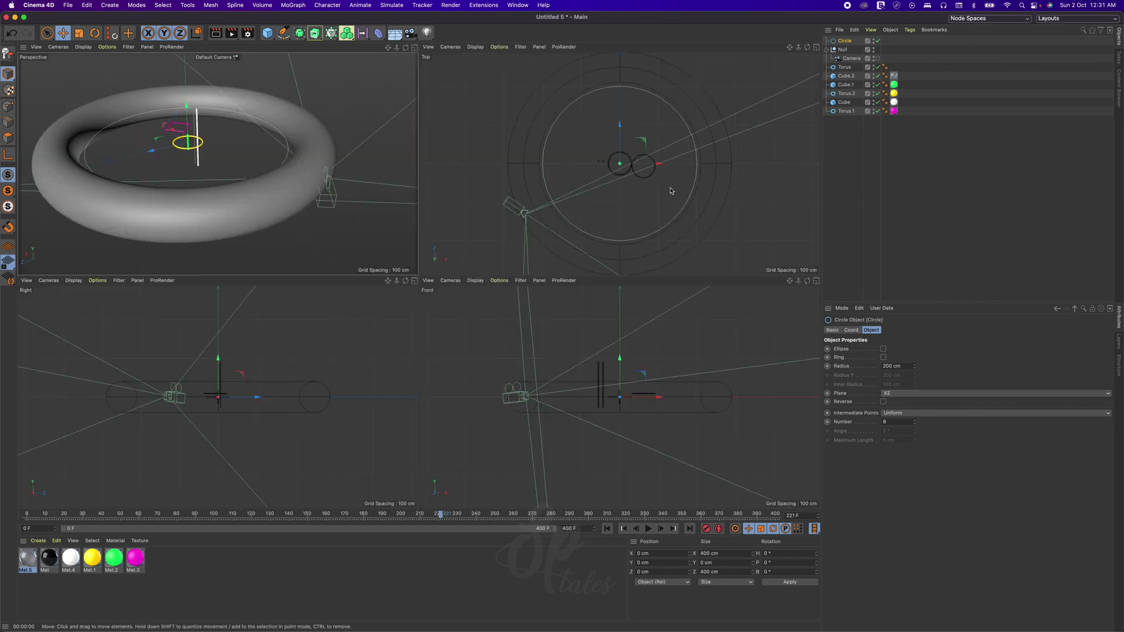
pyautogui.middleClick(668, 195)
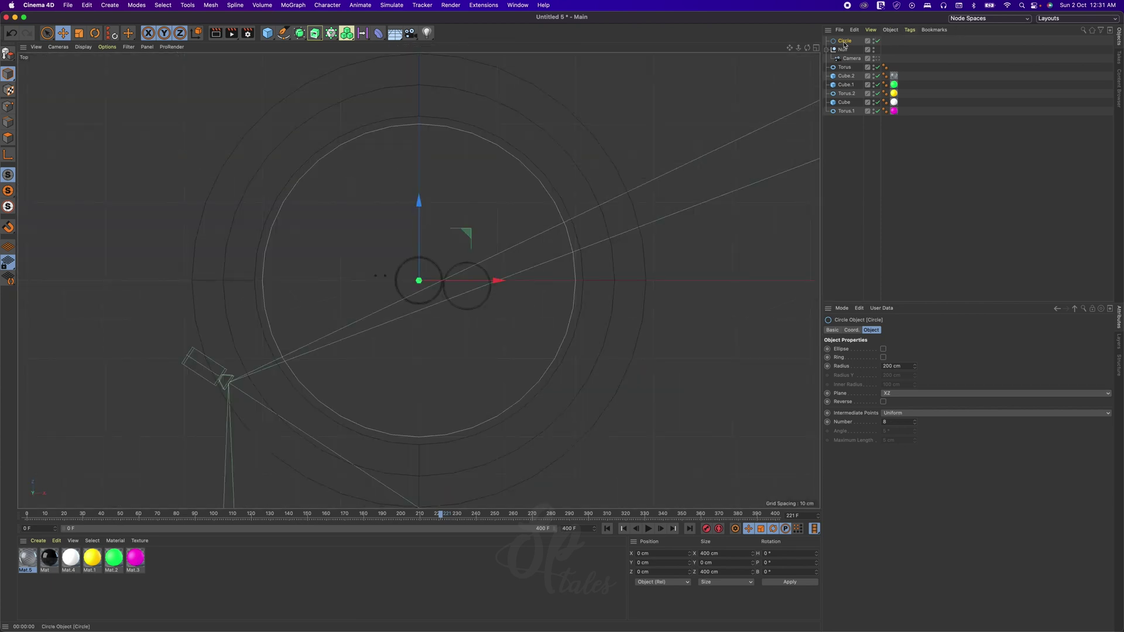
pyautogui.moveTo(916, 369)
pyautogui.mouseDown()
pyautogui.moveTo(937, 363)
pyautogui.moveTo(916, 367)
pyautogui.mouseUp()
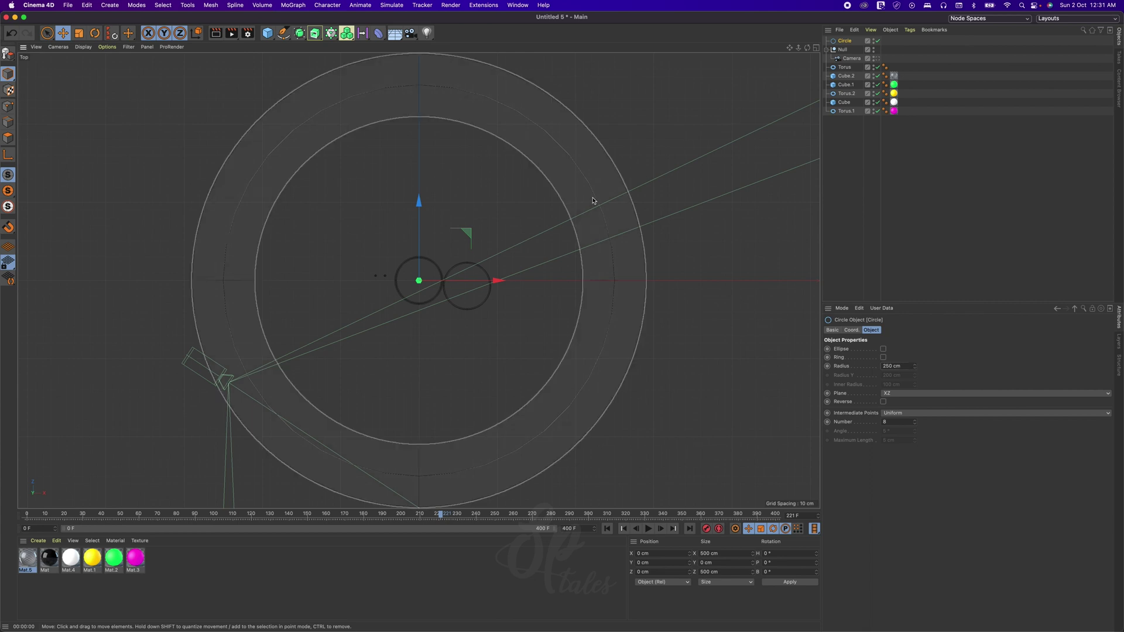
pyautogui.middleClick(528, 278)
pyautogui.press('F1')
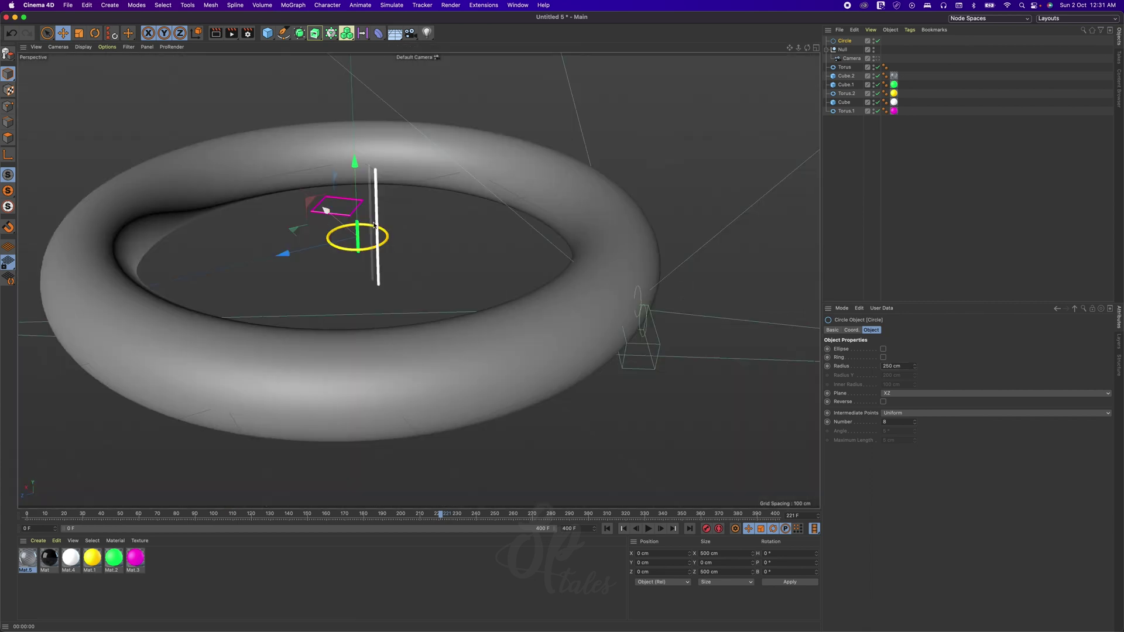
# - Add an Align to Spline tag to the camera's Null
pyautogui.click(843, 50)
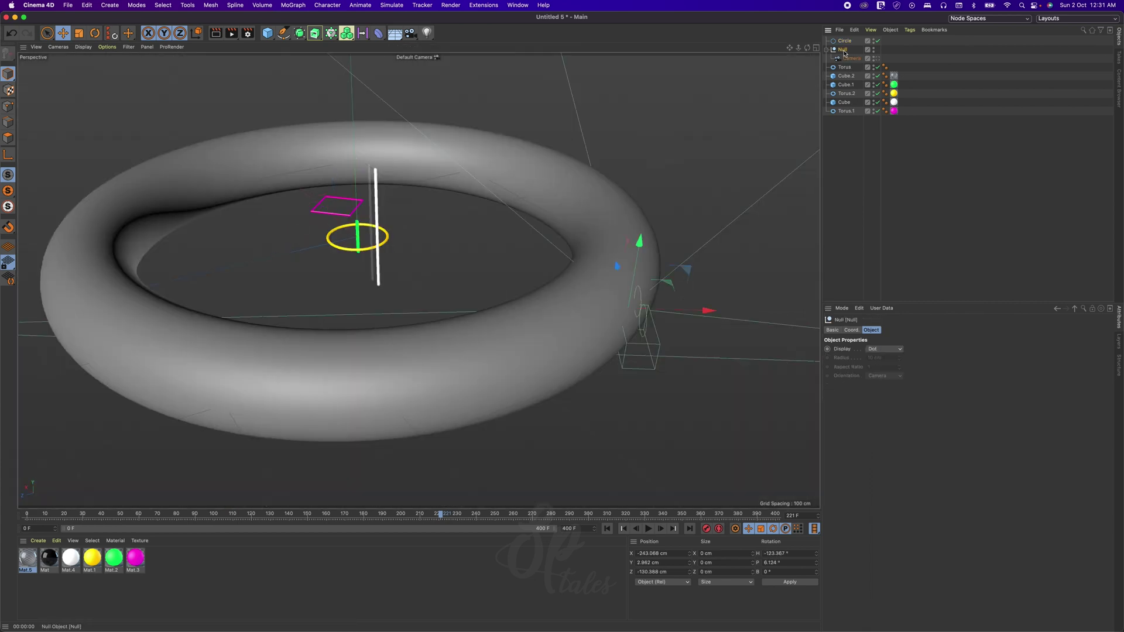
pyautogui.rightClick(844, 51)
pyautogui.moveTo(868, 58)
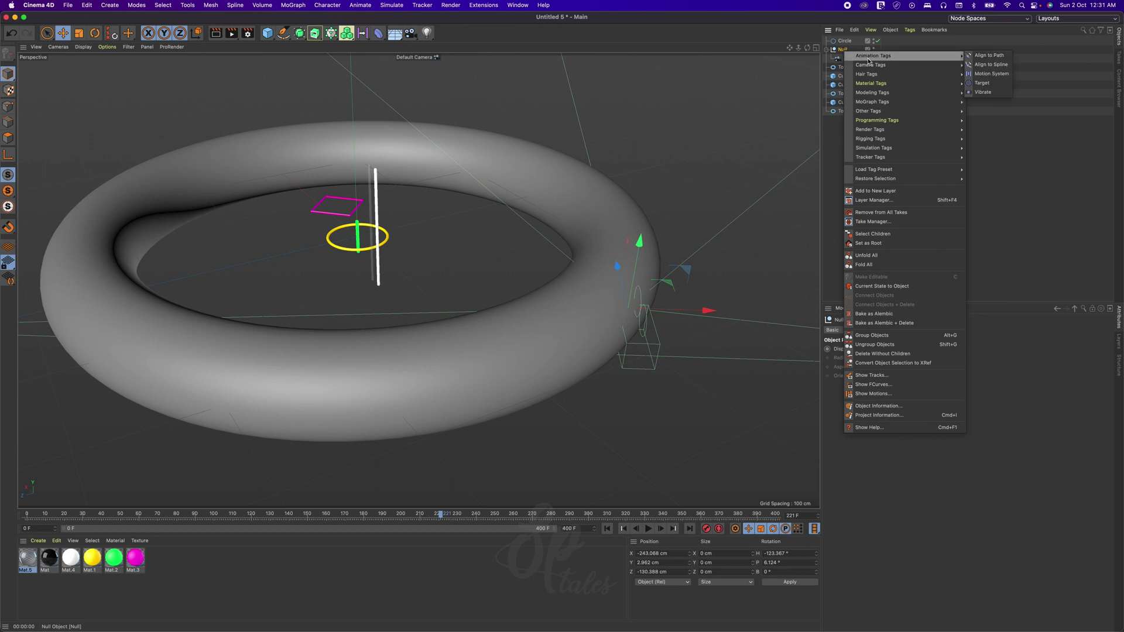
pyautogui.click(992, 64)
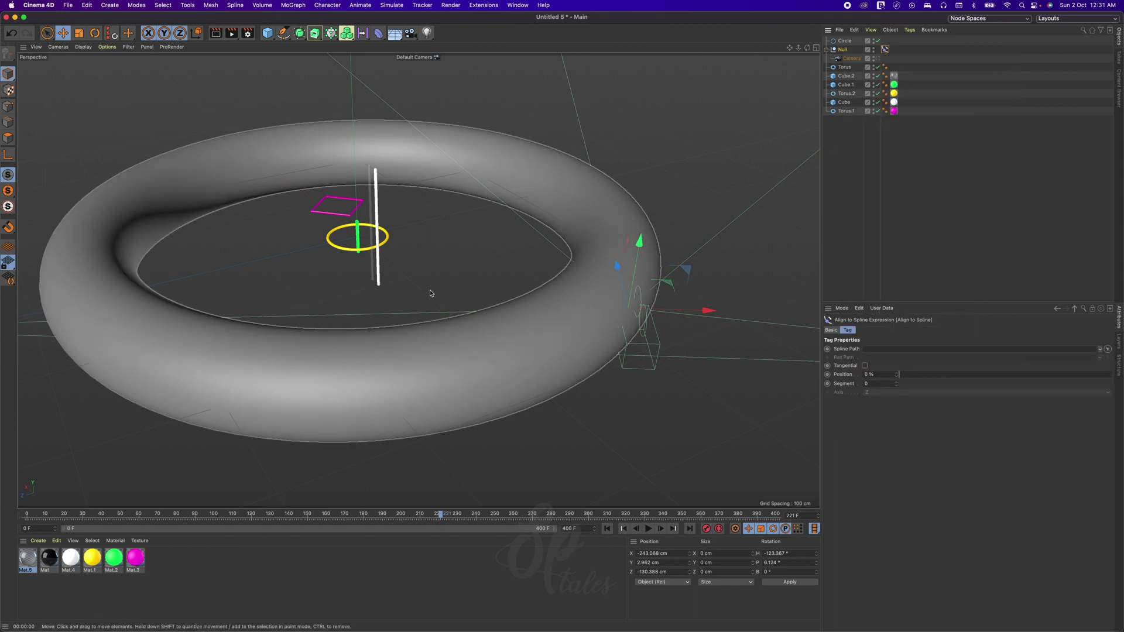
pyautogui.keyDown('alt'); pyautogui.moveTo(458, 280); pyautogui.dragTo(529, 283, button='middle'); pyautogui.keyUp('alt')
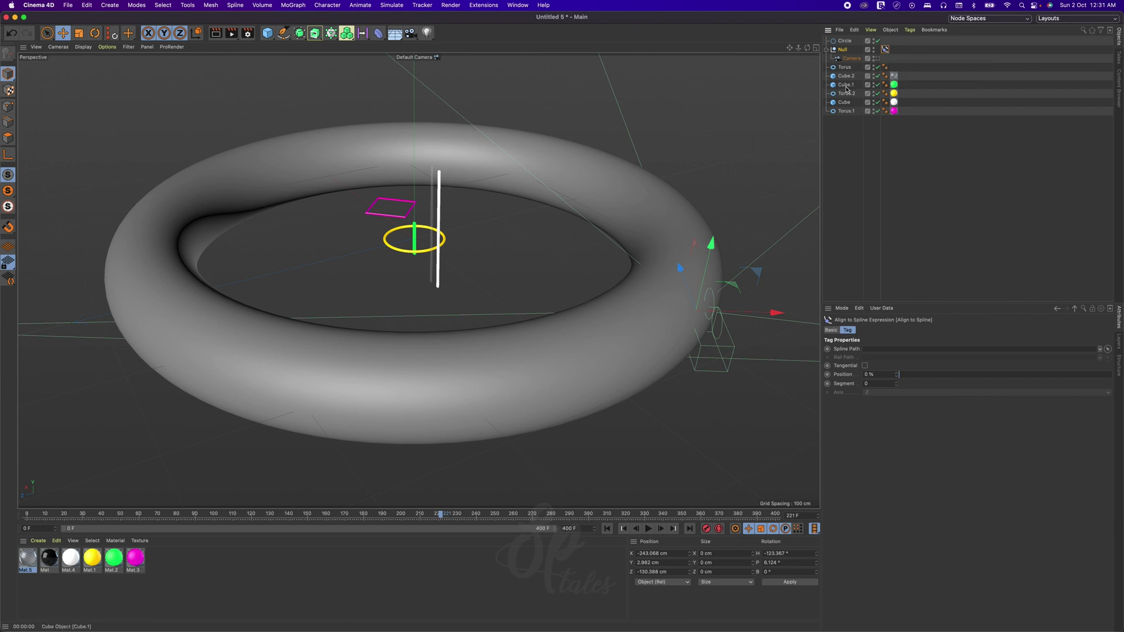
# - Use the Circle as the spline path with Tangential on, and view through the Camera
pyautogui.moveTo(845, 41); pyautogui.dragTo(888, 349)
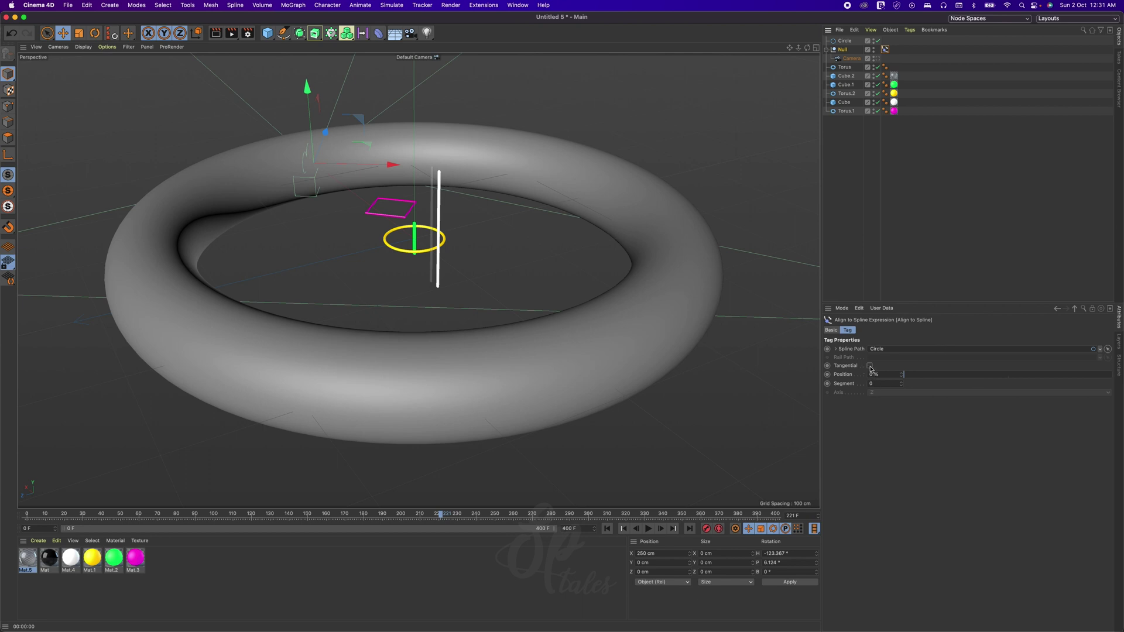
pyautogui.click(870, 365)
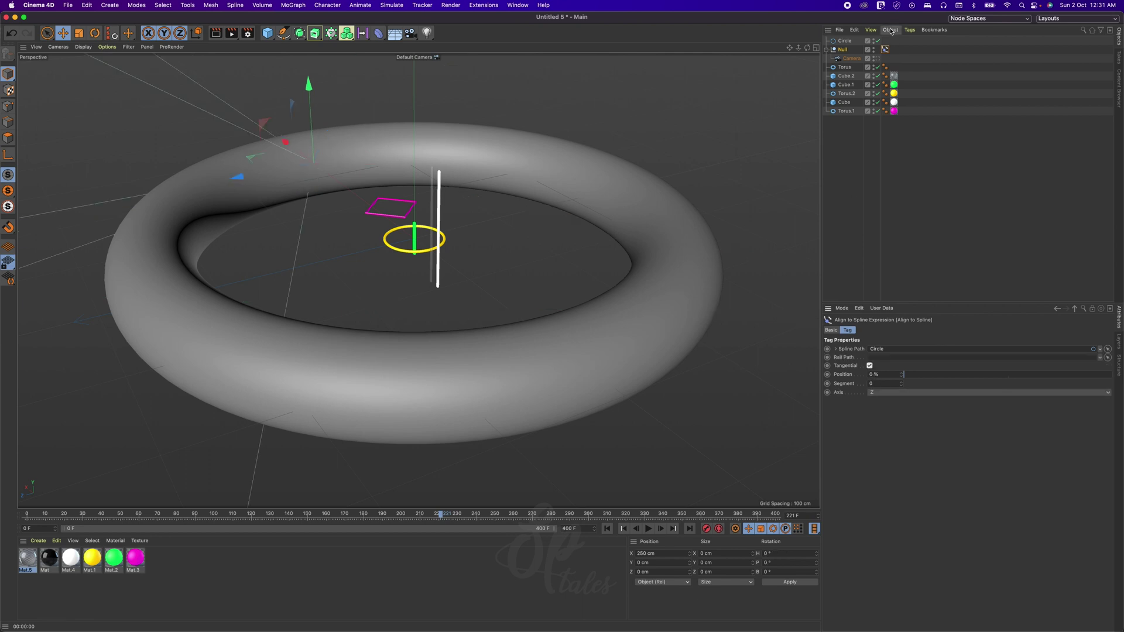
pyautogui.click(876, 58)
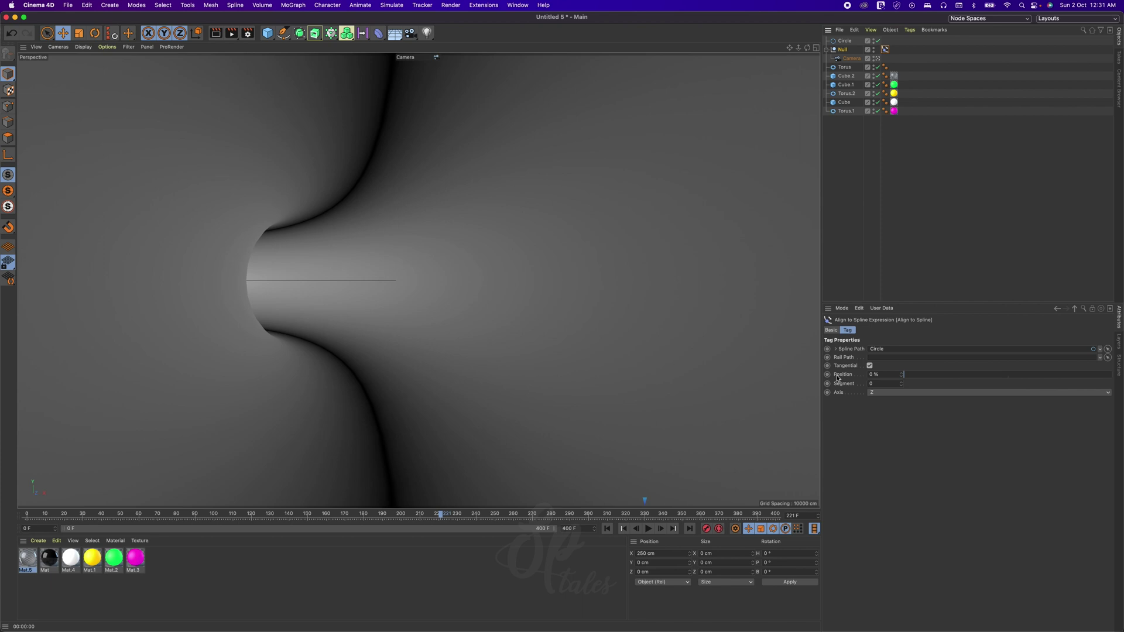
# - Set the end frame to 400 and keyframe the Align to Spline Position at 99% there
pyautogui.doubleClick(583, 530)
pyautogui.click(24, 515)
pyautogui.click(773, 515)
pyautogui.doubleClick(884, 375)
pyautogui.write('99')
pyautogui.press('Return')
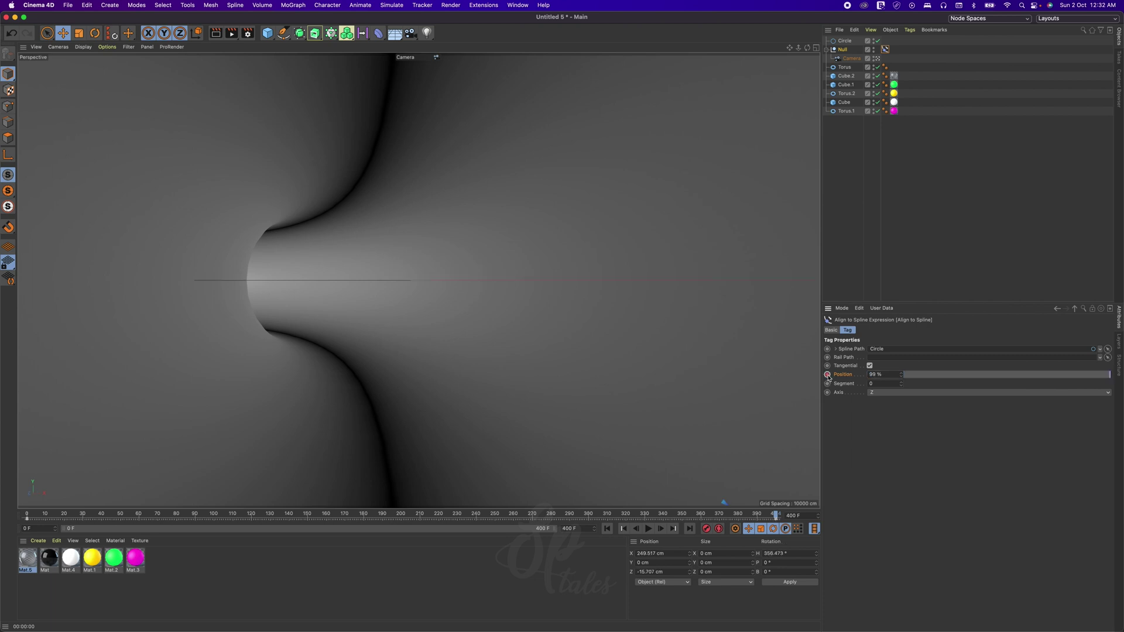
pyautogui.click(828, 375)
# - Switch both path Position keyframes to Linear interpolation in the F-Curve editor
pyautogui.rightClick(849, 377)
pyautogui.moveTo(856, 378)
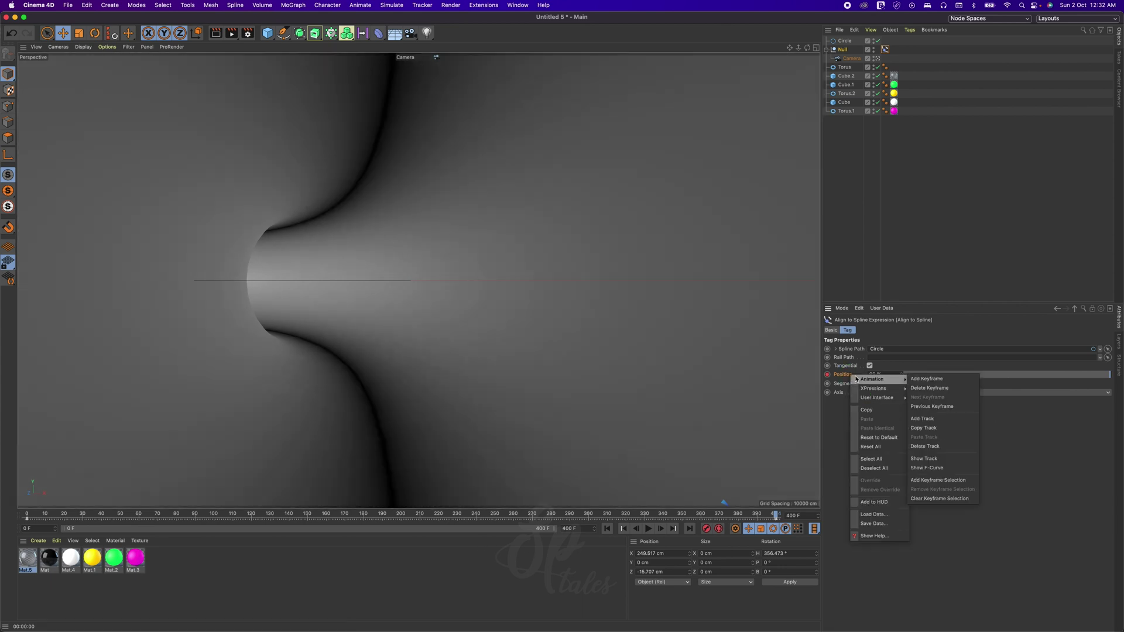
pyautogui.click(926, 468)
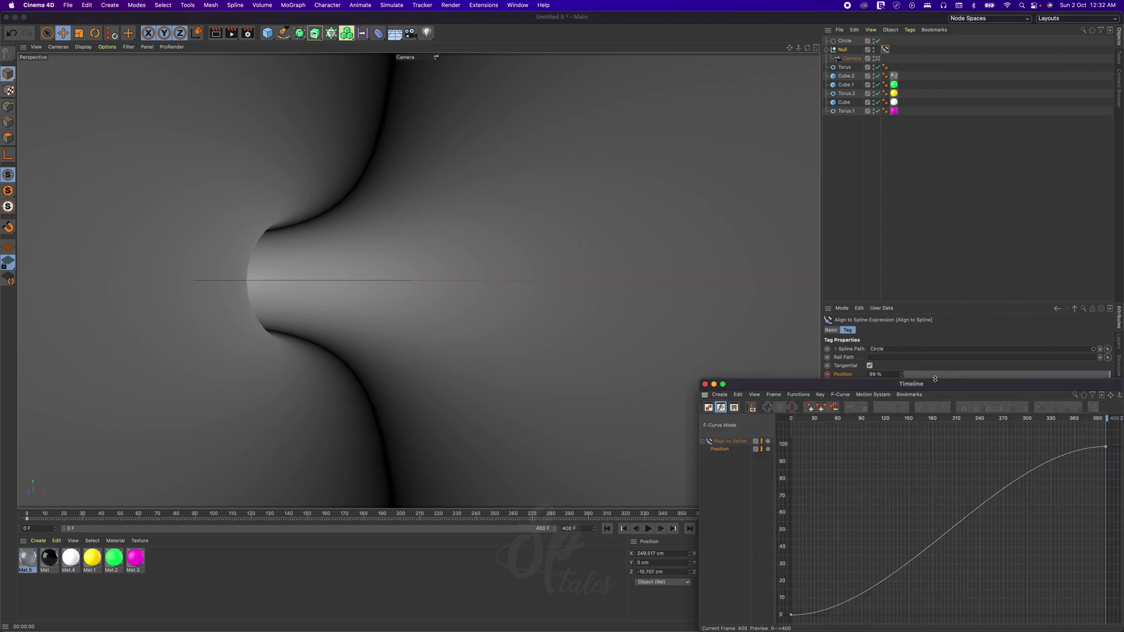
pyautogui.moveTo(941, 386); pyautogui.dragTo(708, 256)
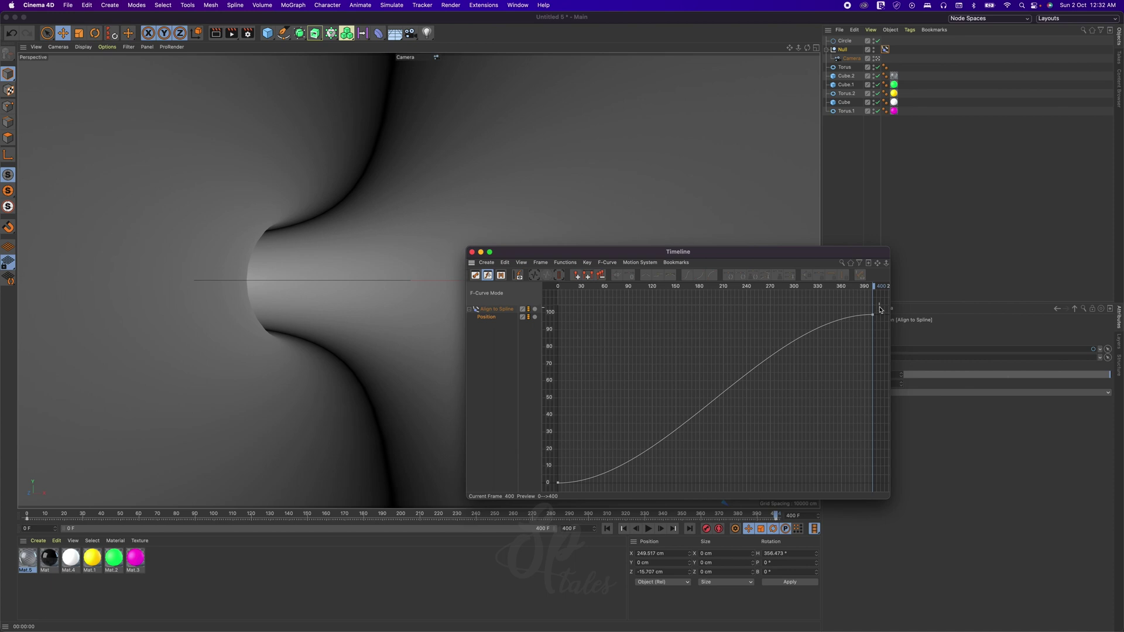
pyautogui.moveTo(880, 309); pyautogui.dragTo(544, 492)
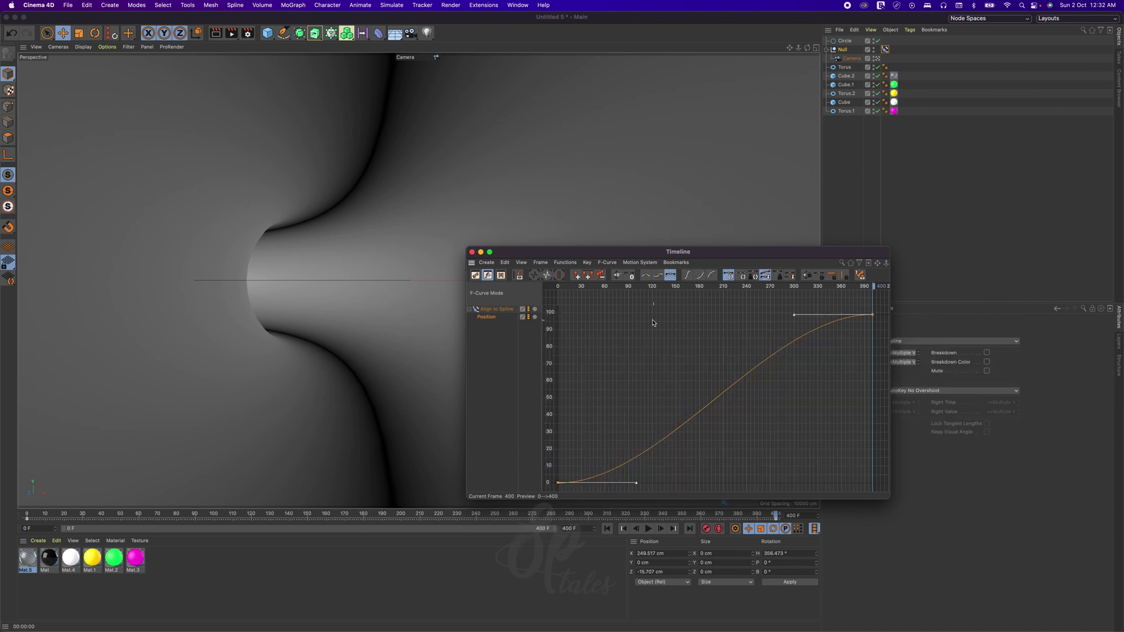
pyautogui.click(646, 276)
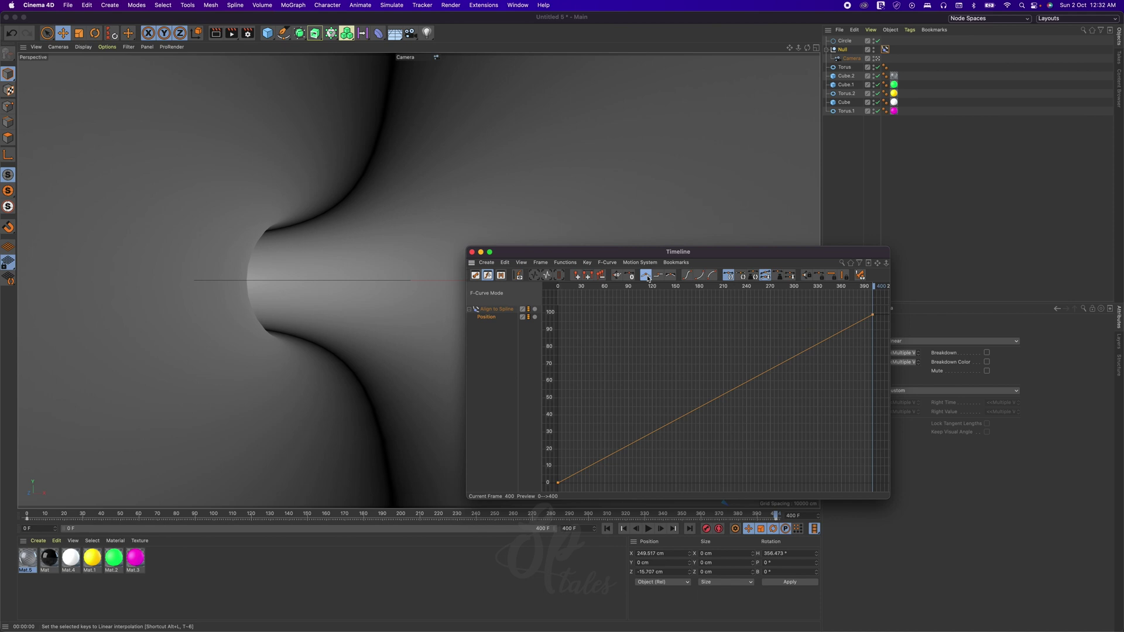
pyautogui.click(472, 251)
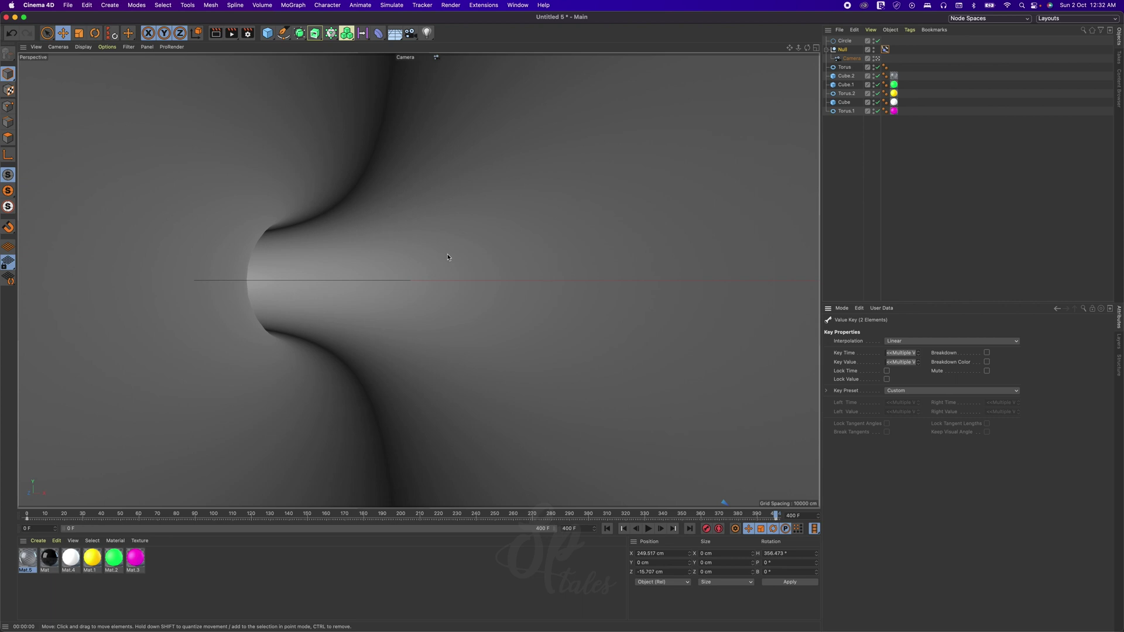
pyautogui.click(845, 143)
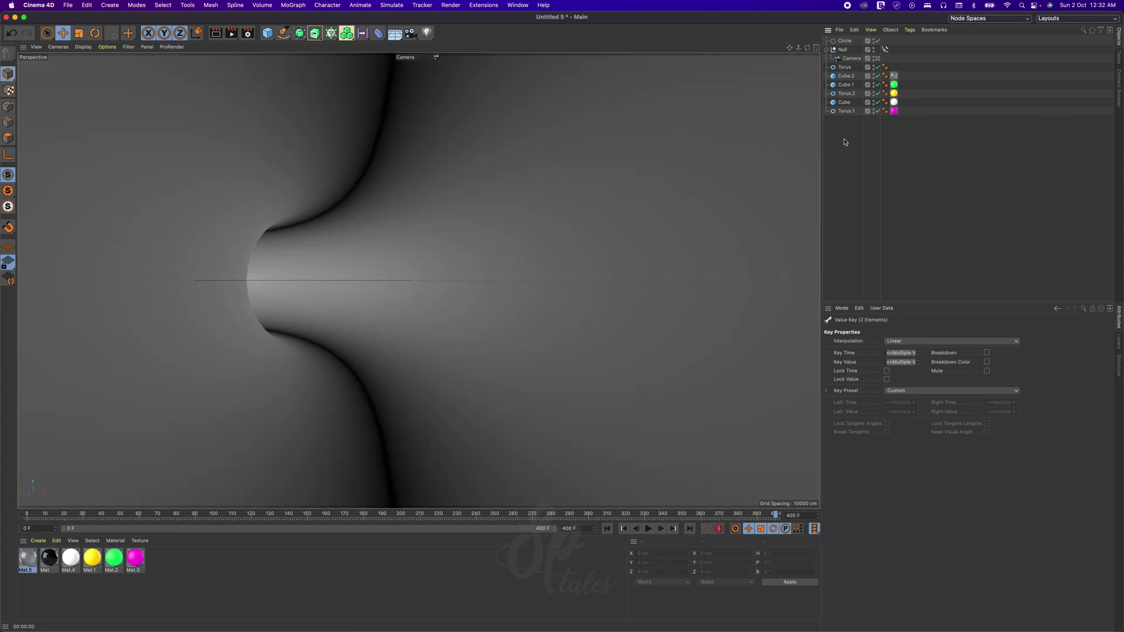
# - Add a Cloner and place the five coloured cubes and tori under it
pyautogui.click(332, 34)
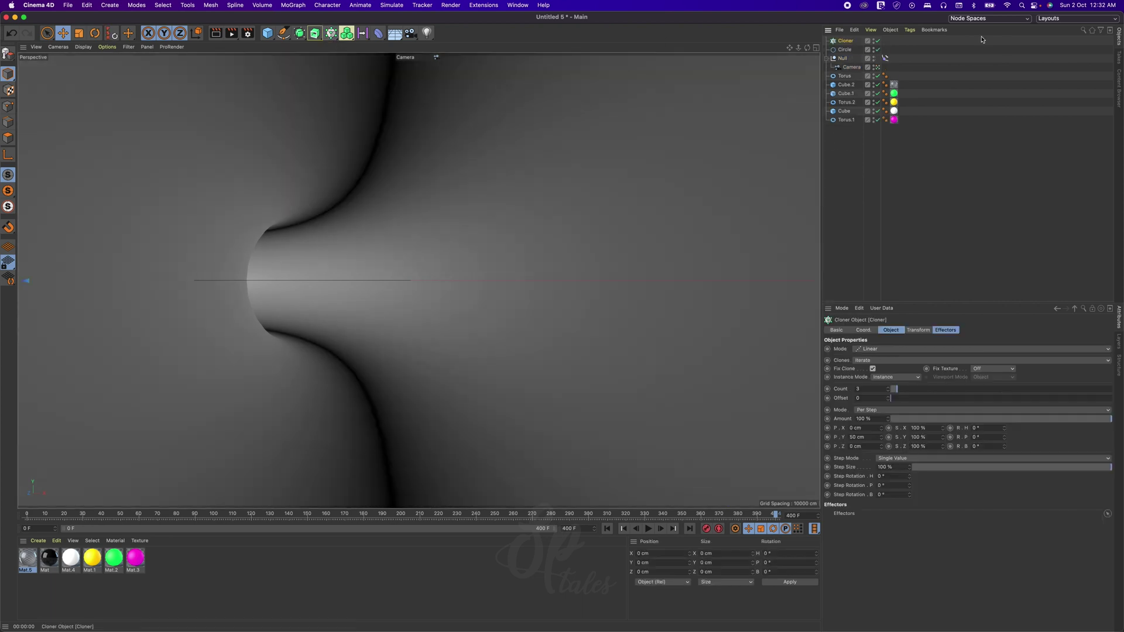
pyautogui.click(845, 77)
pyautogui.moveTo(846, 78)
pyautogui.mouseDown()
pyautogui.moveTo(866, 111)
pyautogui.moveTo(848, 89)
pyautogui.mouseUp()
pyautogui.click(848, 86)
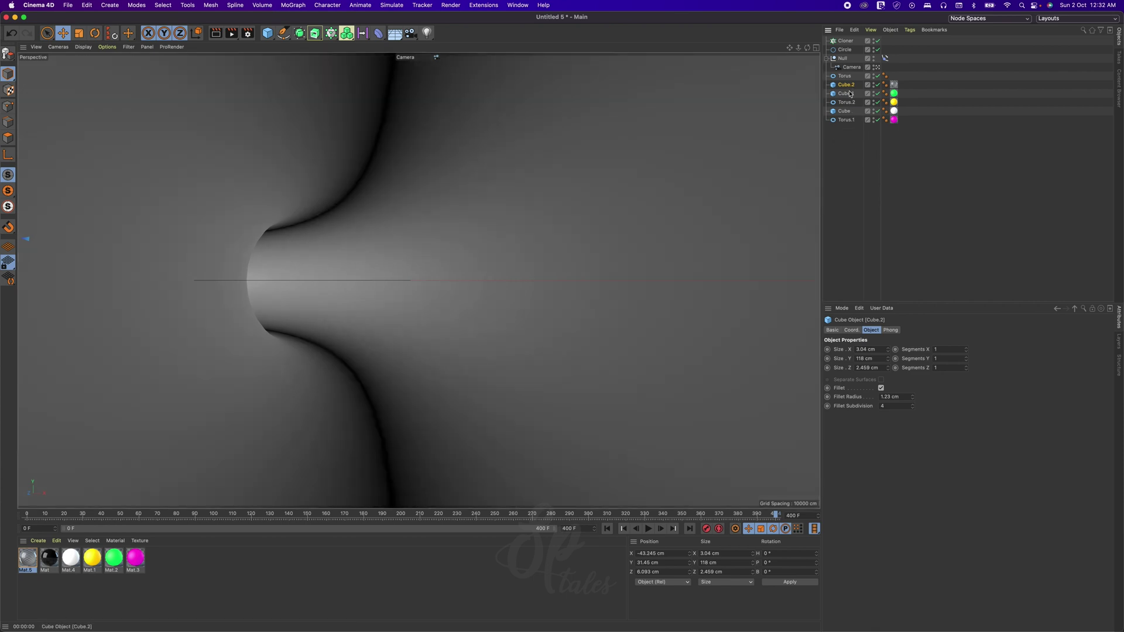
pyautogui.keyDown('shift'); pyautogui.click(847, 120); pyautogui.keyUp('shift')
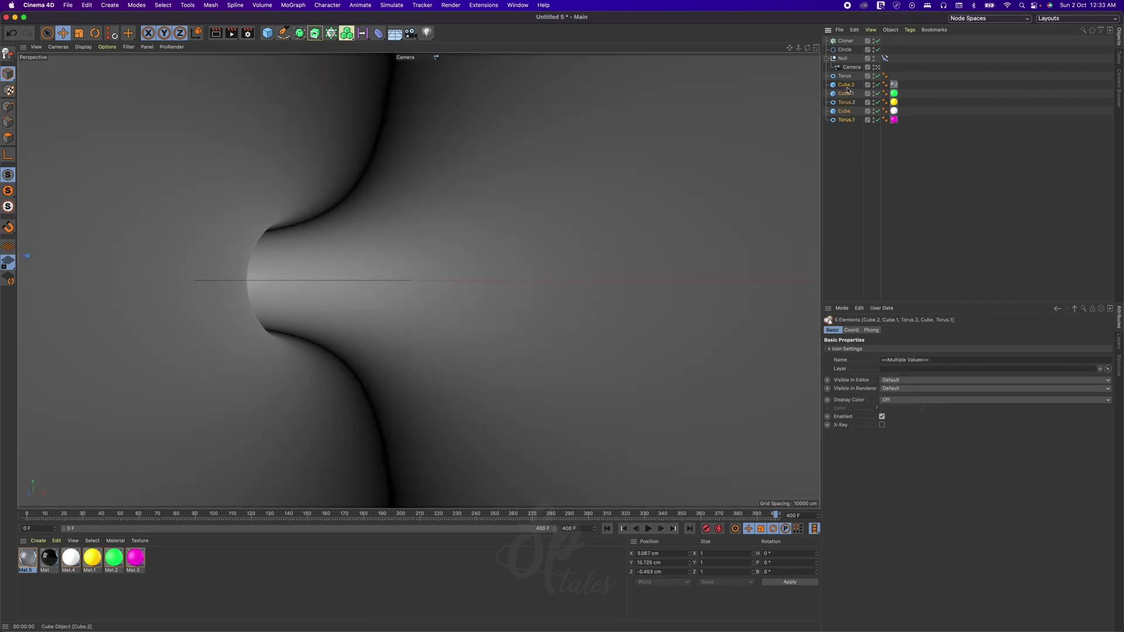
pyautogui.moveTo(847, 89); pyautogui.dragTo(846, 42)
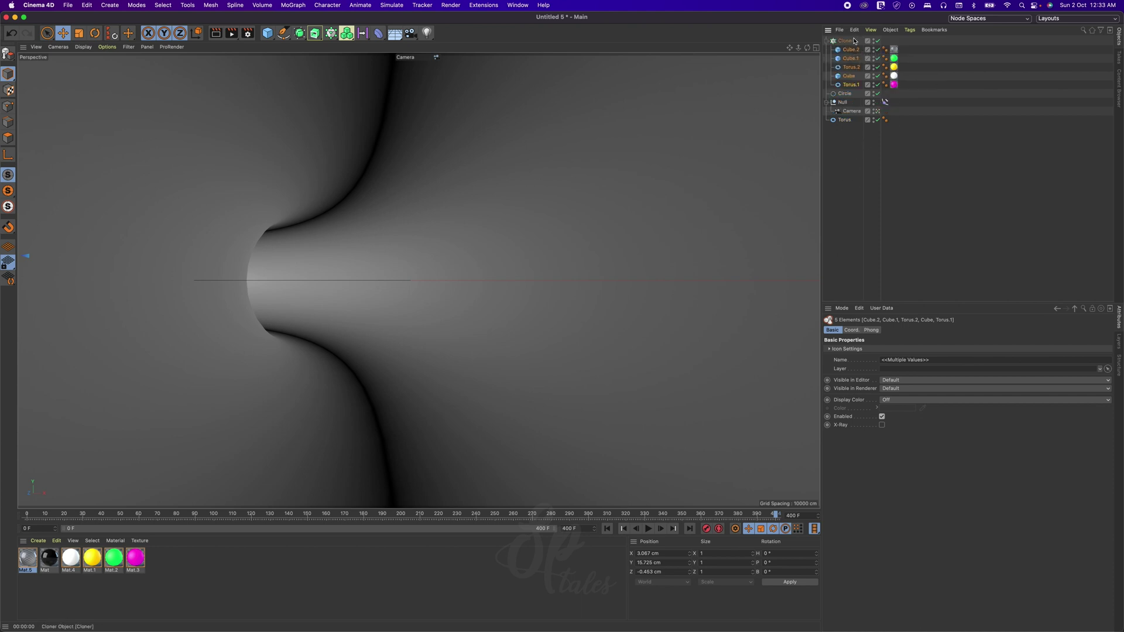
# - Set the Cloner to Object mode with the Torus as the distribution surface
pyautogui.click(854, 41)
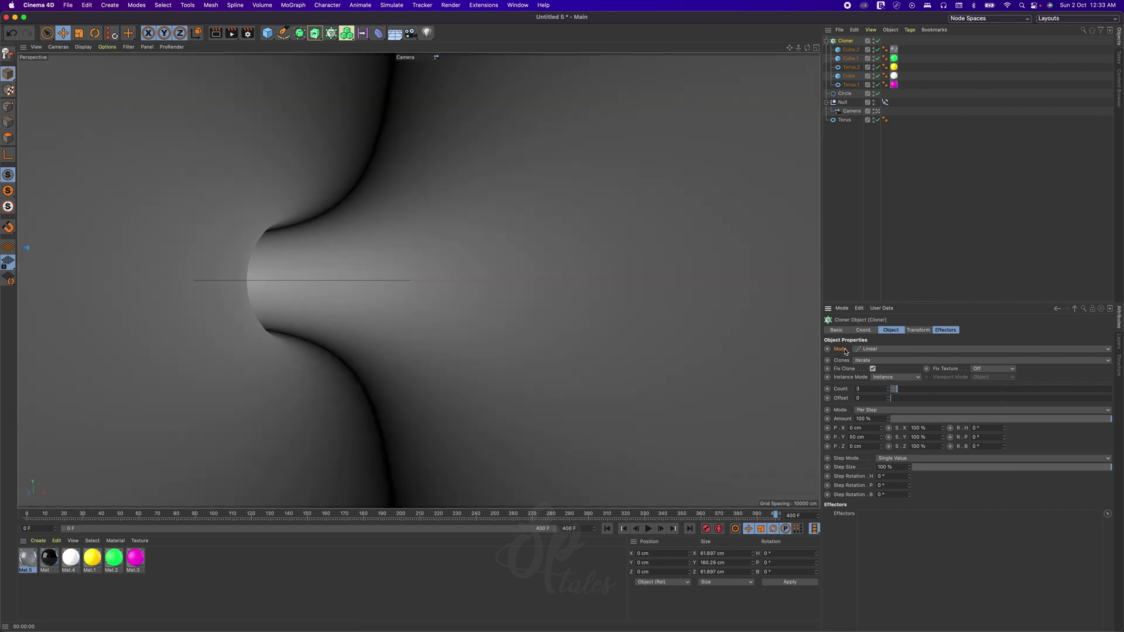
pyautogui.click(875, 352)
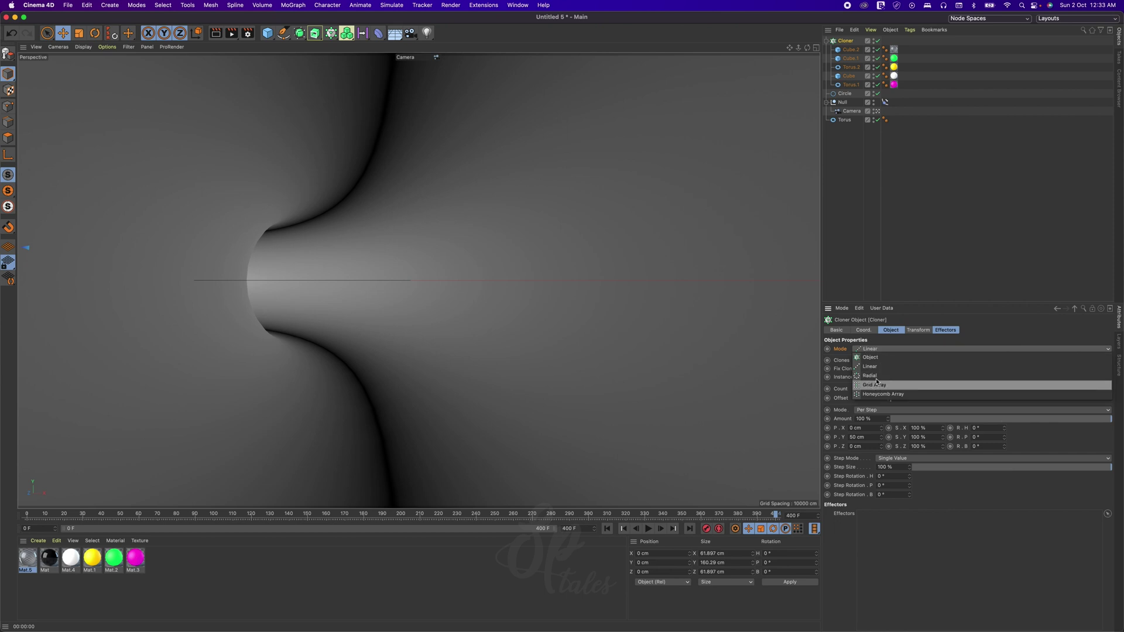
pyautogui.click(876, 358)
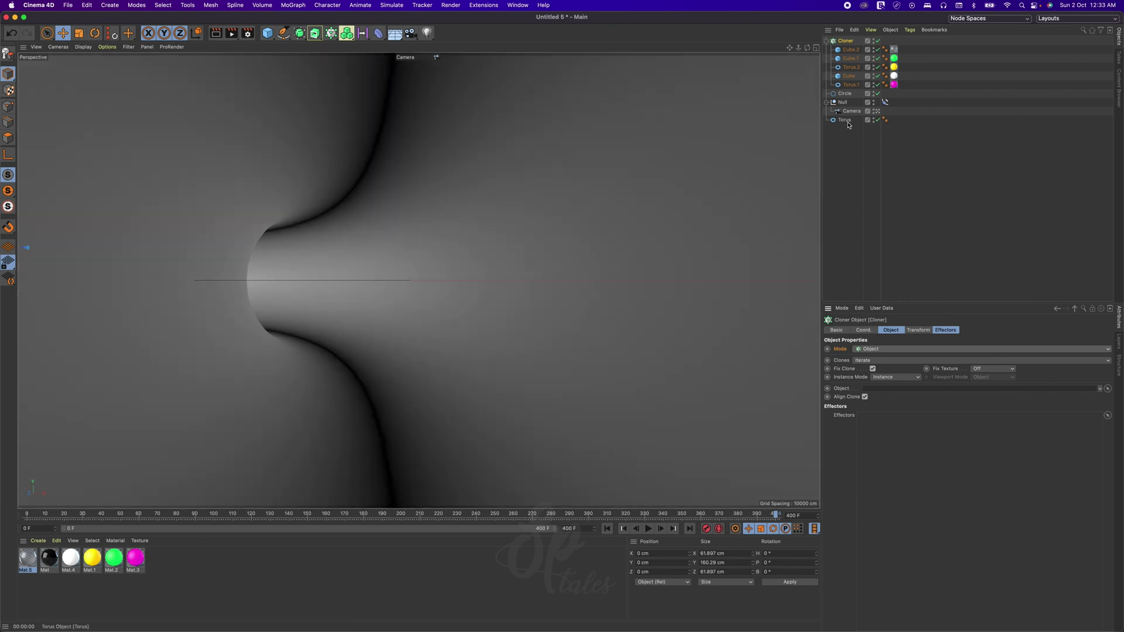
pyautogui.moveTo(845, 123); pyautogui.dragTo(877, 390)
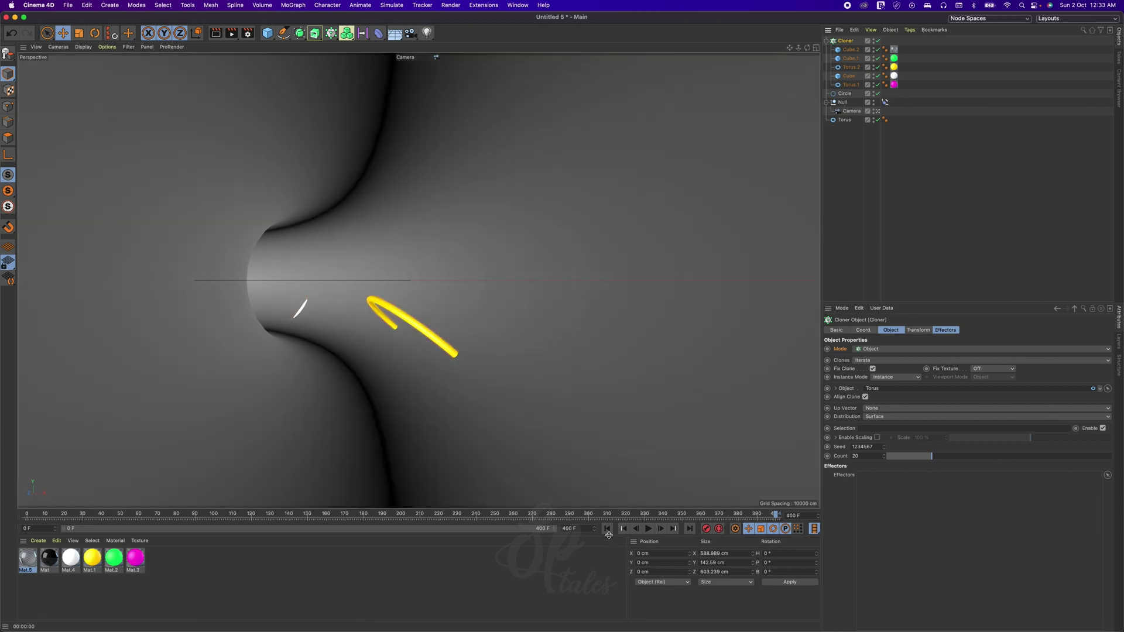
# - Preview the animation, then raise the Cloner count to 70
pyautogui.click(649, 530)
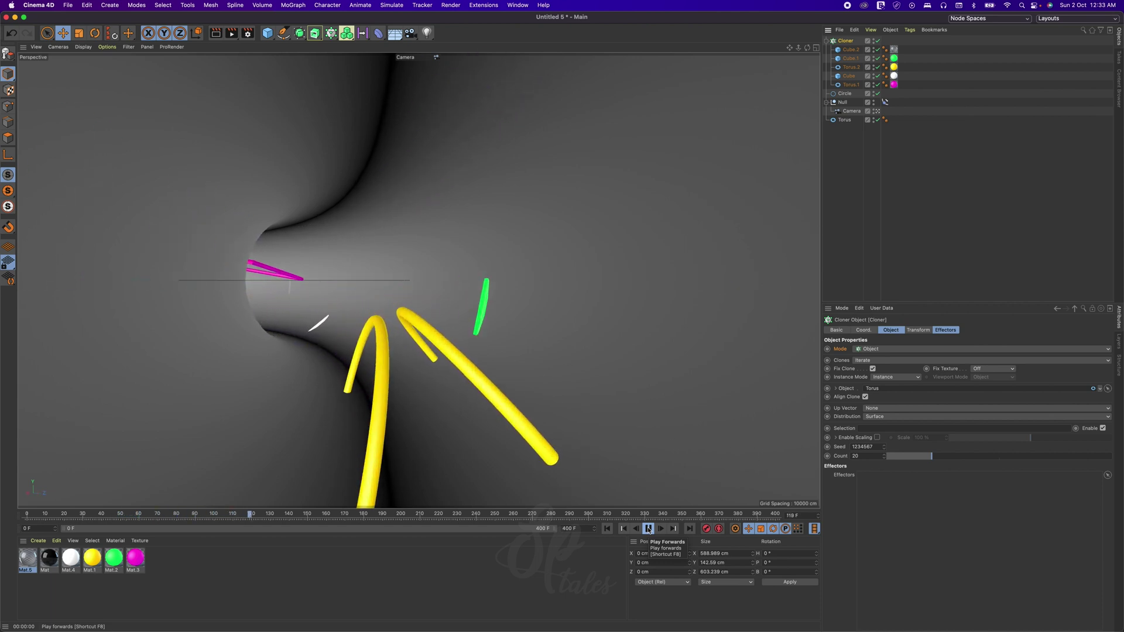
pyautogui.click(648, 530)
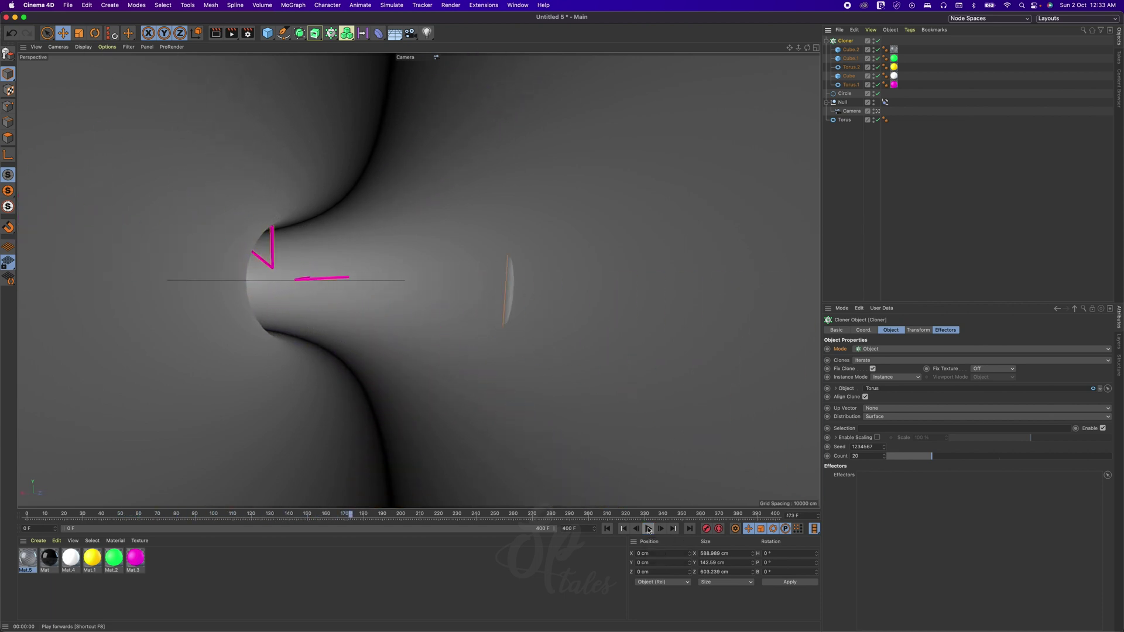
pyautogui.click(866, 456)
pyautogui.press('Return')
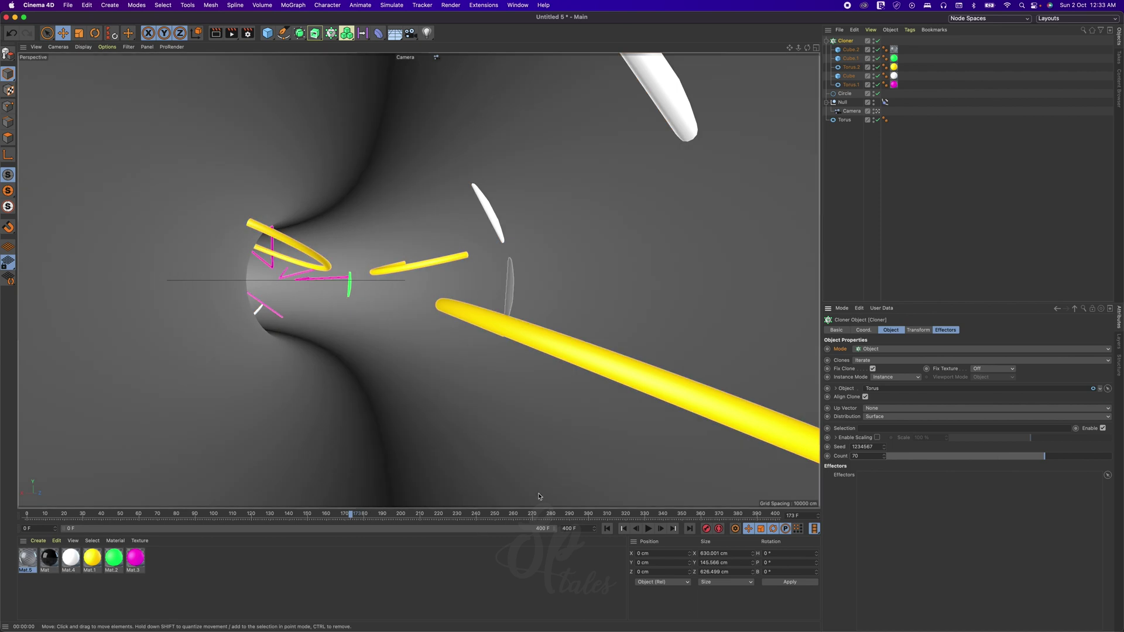
# - Play the fly-through from the first frame and stop near frame 355
pyautogui.click(610, 531)
pyautogui.click(647, 530)
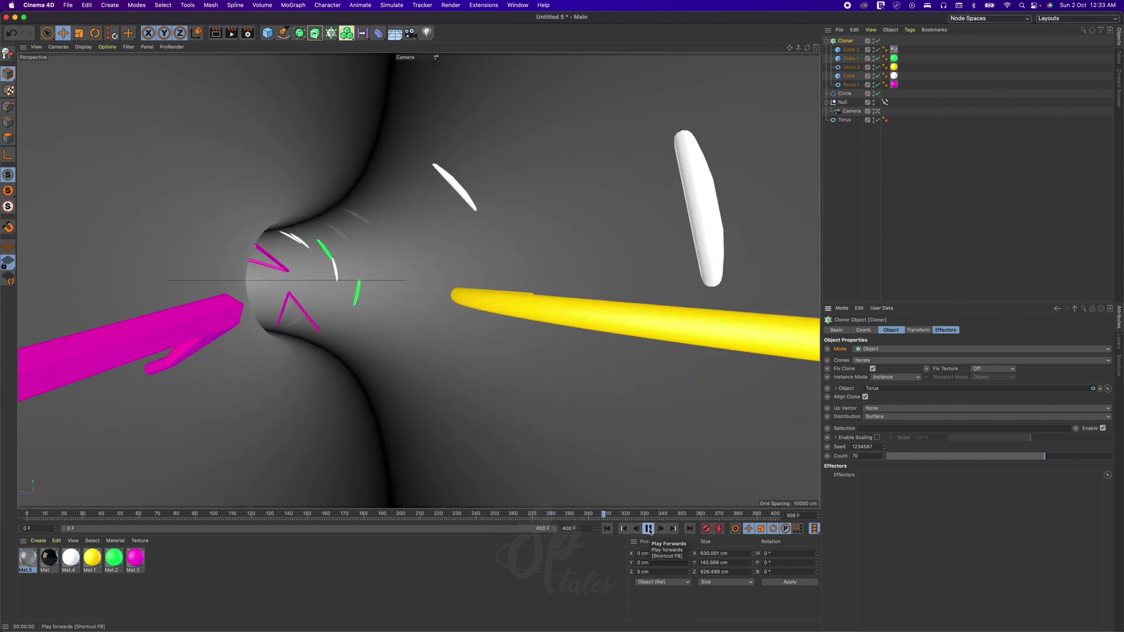
pyautogui.click(648, 528)
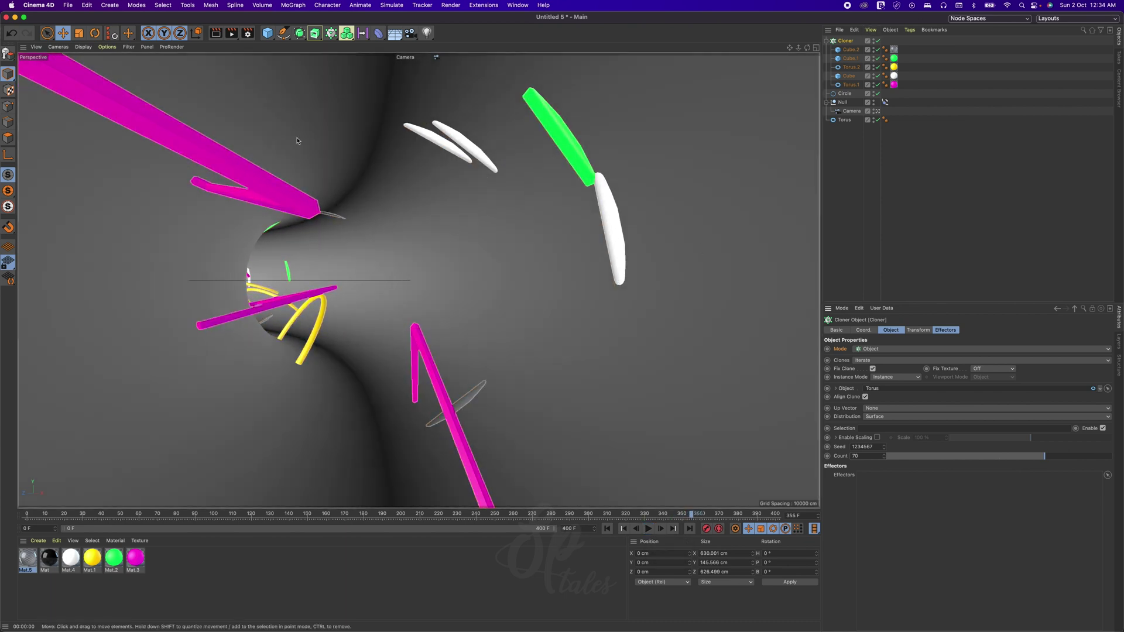
# - Add a Sphere primitive and set its radius to 1 cm
pyautogui.click(268, 32)
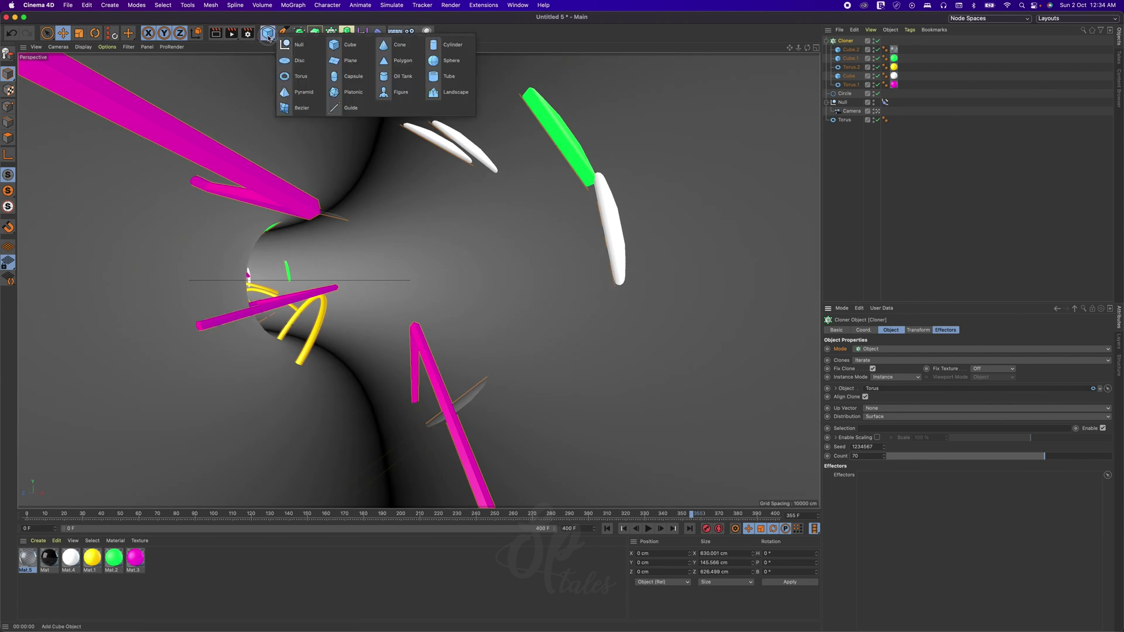
pyautogui.click(444, 61)
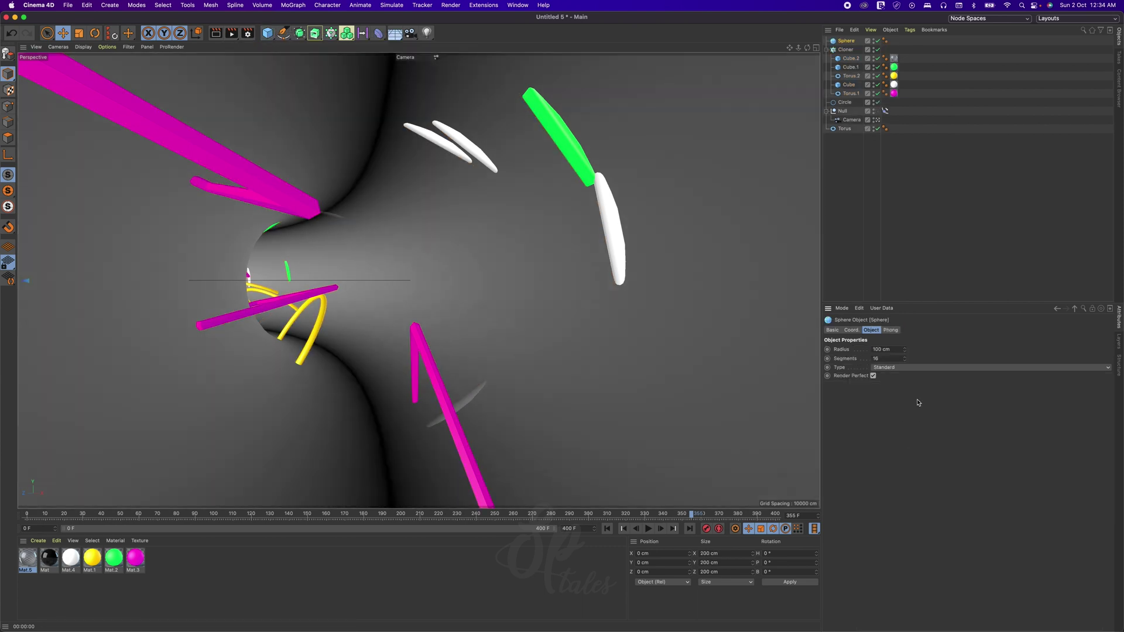
pyautogui.click(898, 348)
pyautogui.write('1')
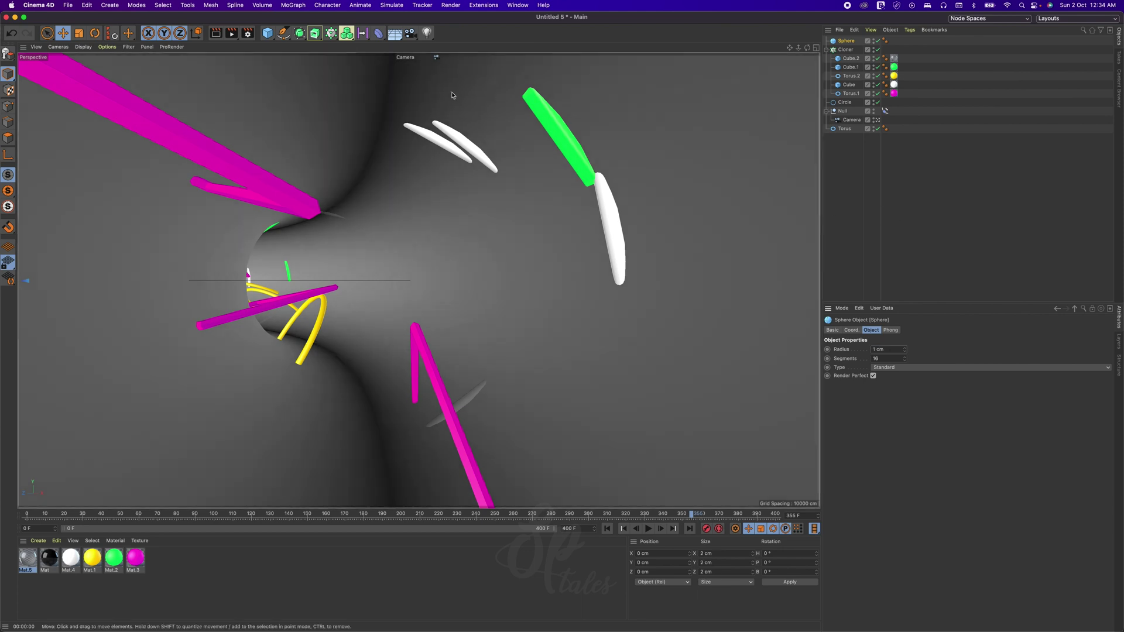
# - Add a second Cloner, put the Sphere under it, and set its Mode to Object
pyautogui.click(331, 34)
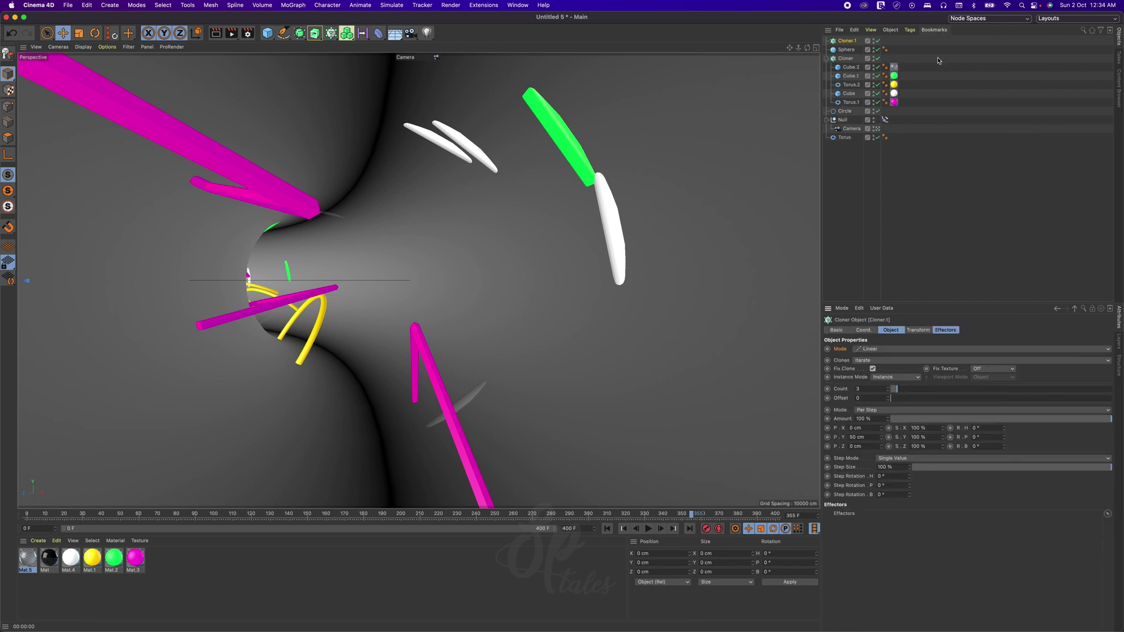
pyautogui.moveTo(846, 49); pyautogui.dragTo(848, 43)
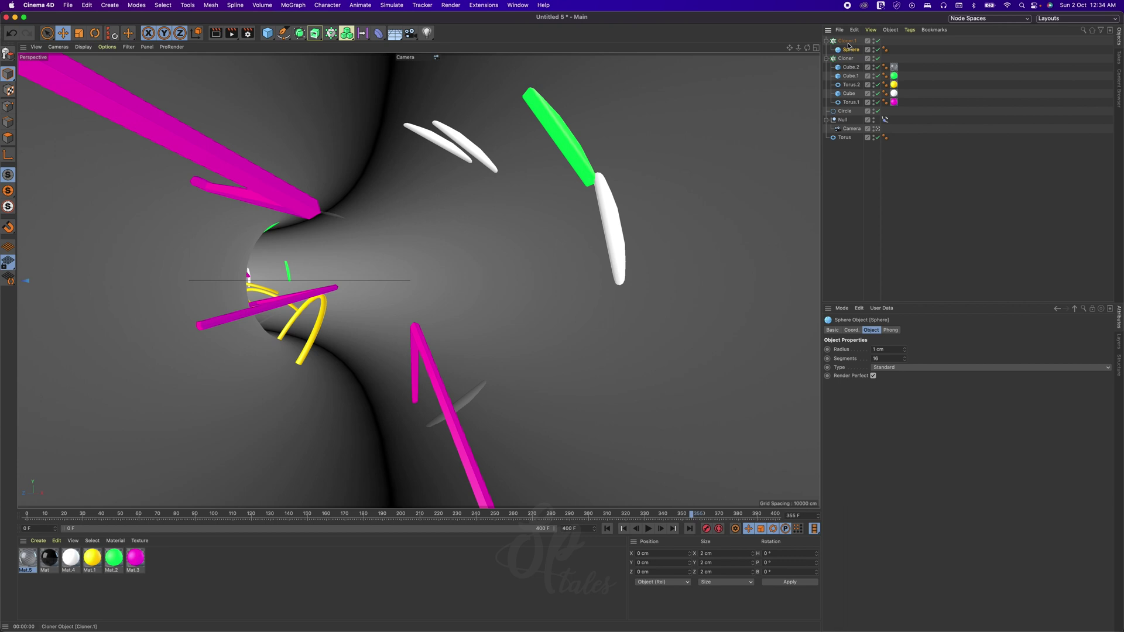
pyautogui.click(848, 41)
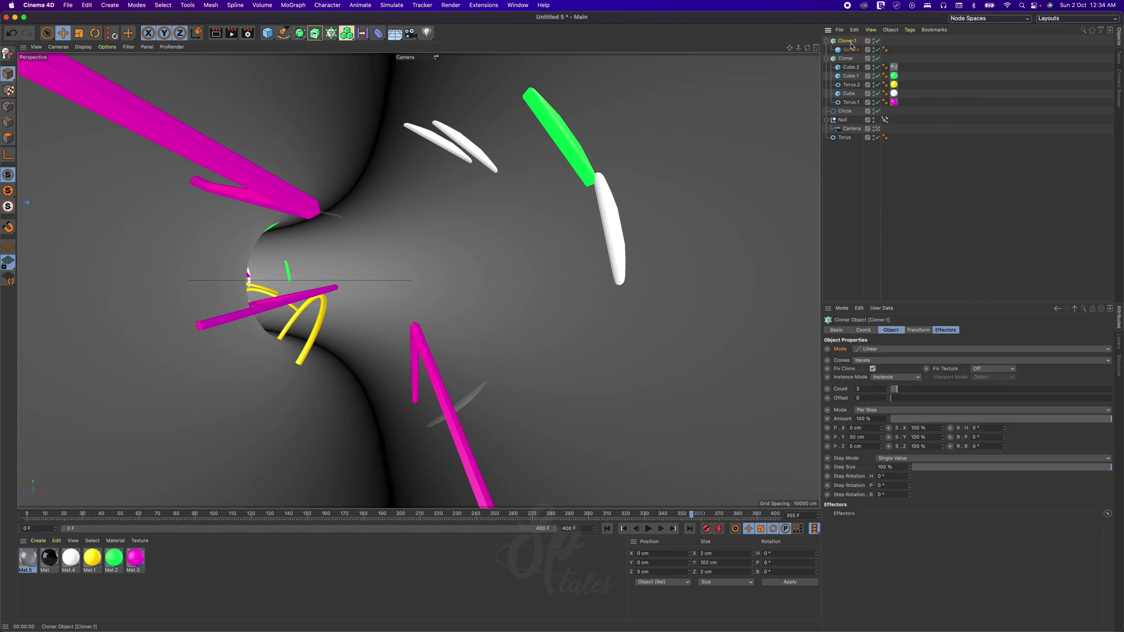
pyautogui.click(868, 350)
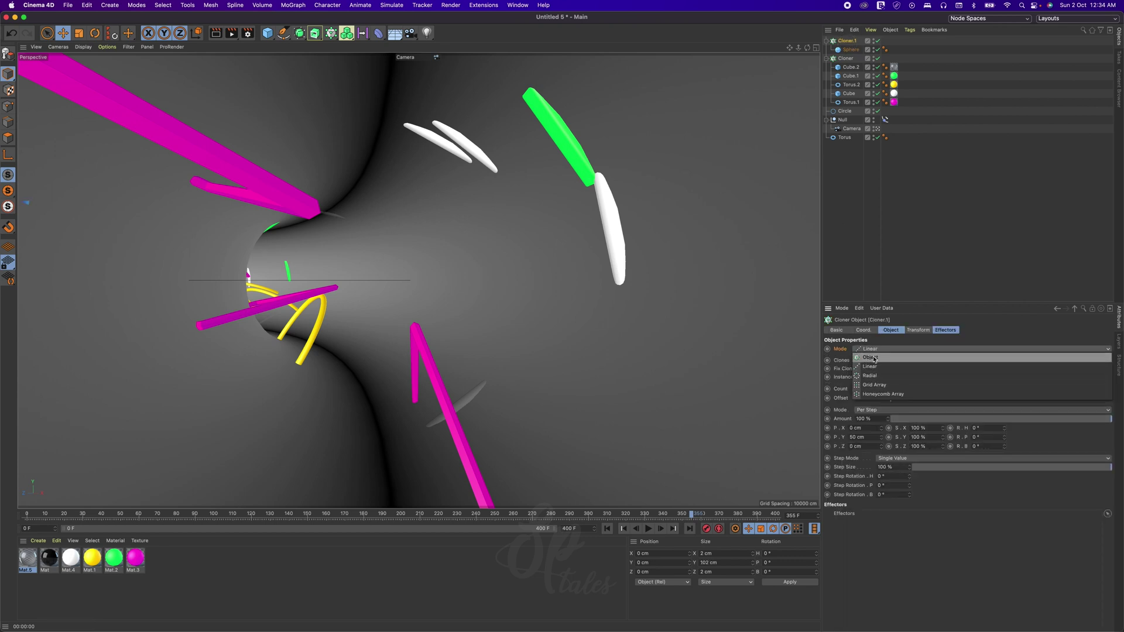
pyautogui.click(872, 357)
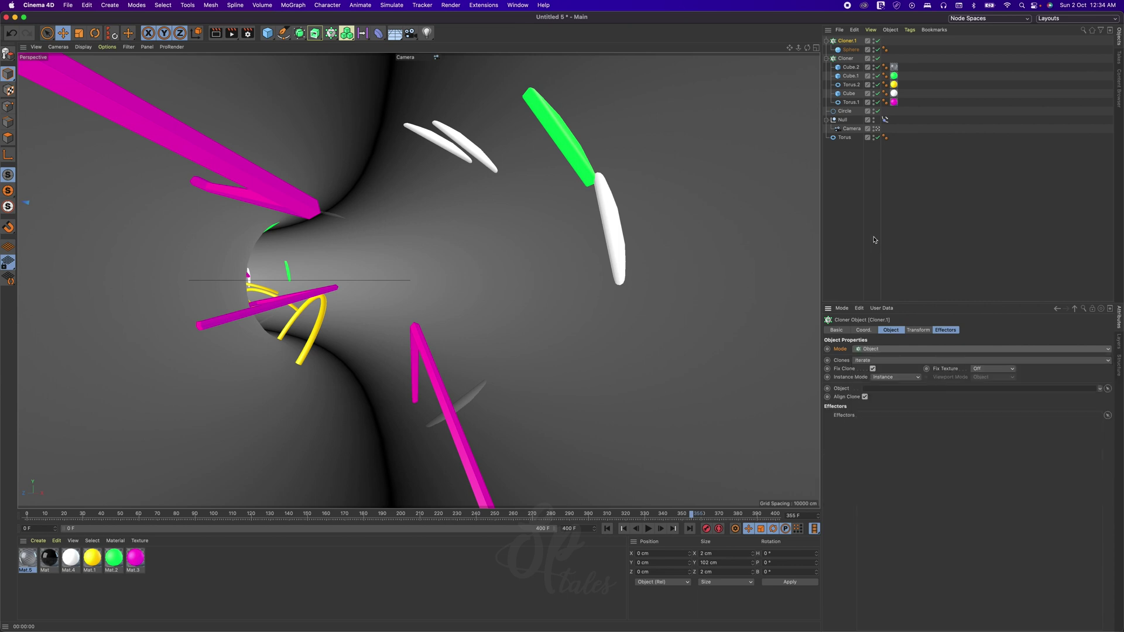
# - Distribute 36 clones through the Torus volume, then duplicate the sphere inside Cloner.1
pyautogui.moveTo(845, 140); pyautogui.dragTo(884, 392)
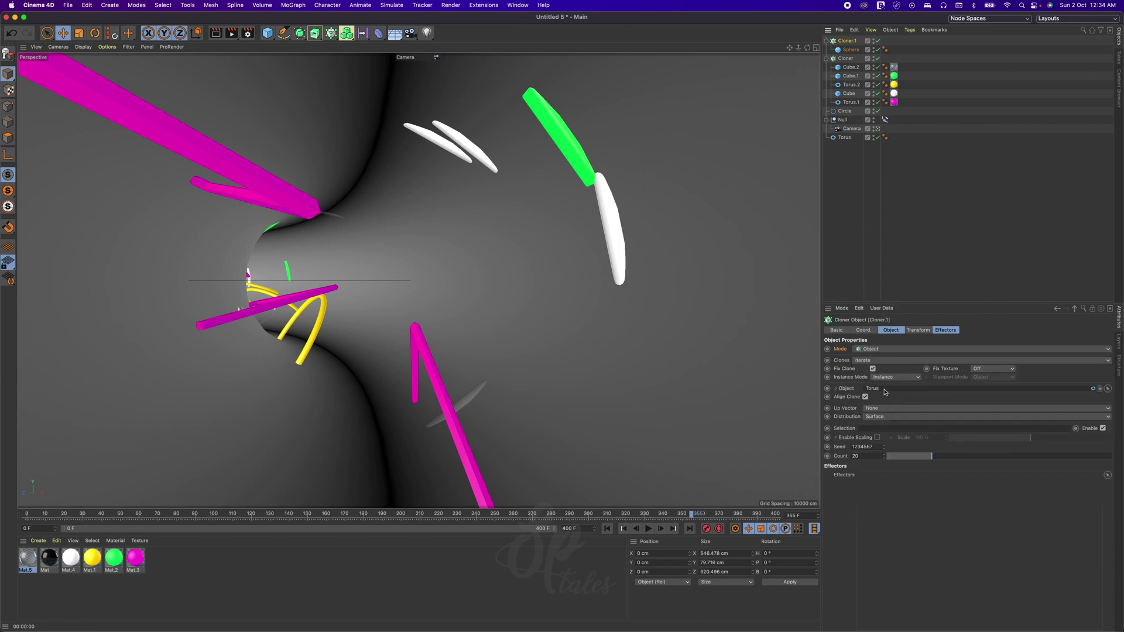
pyautogui.click(878, 419)
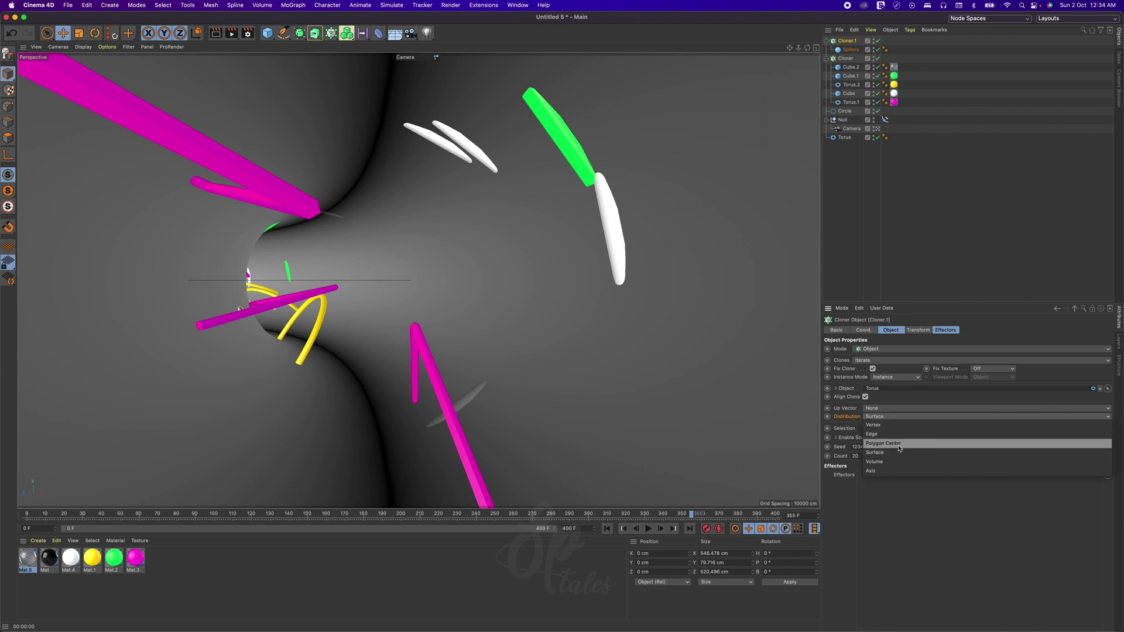
pyautogui.click(885, 463)
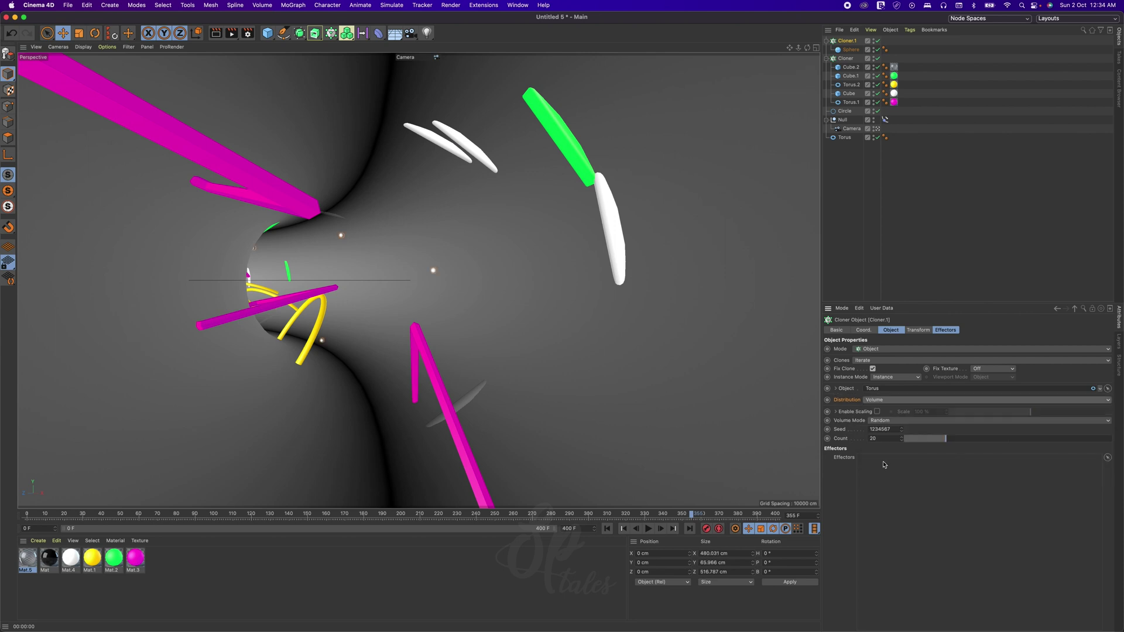
pyautogui.moveTo(945, 439); pyautogui.dragTo(978, 438)
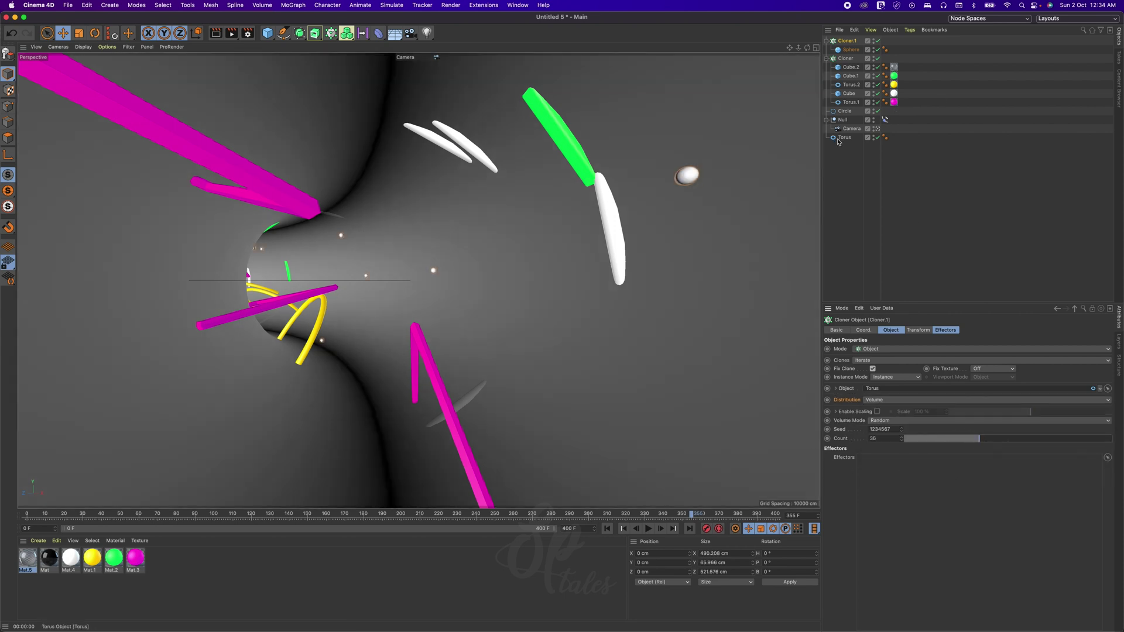
pyautogui.click(852, 50)
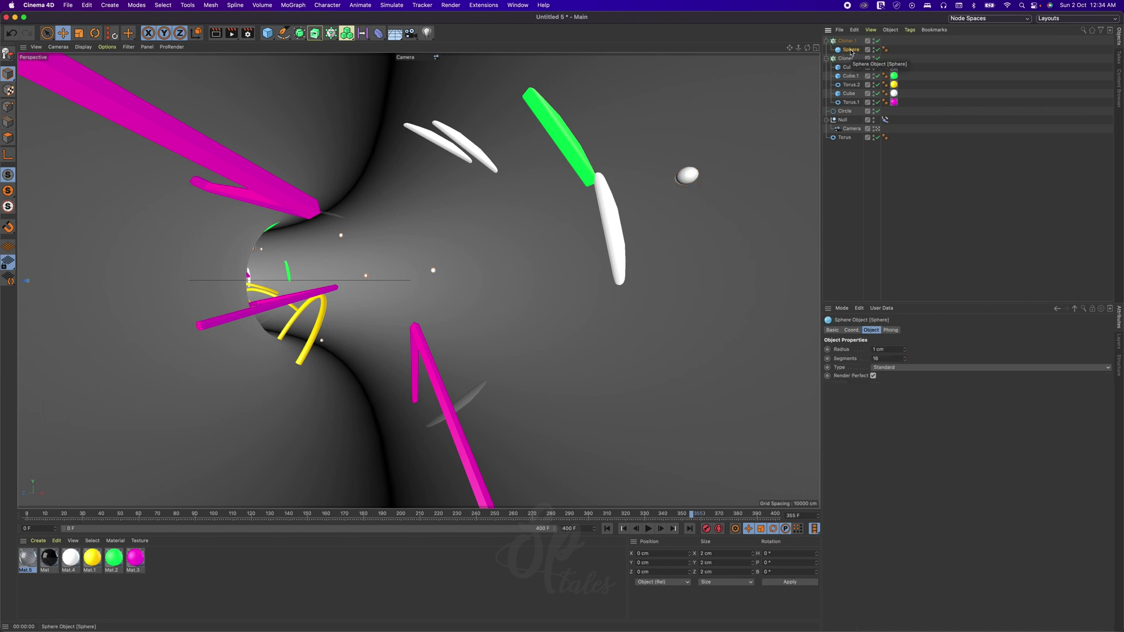
pyautogui.moveTo(852, 50); pyautogui.dragTo(854, 51)
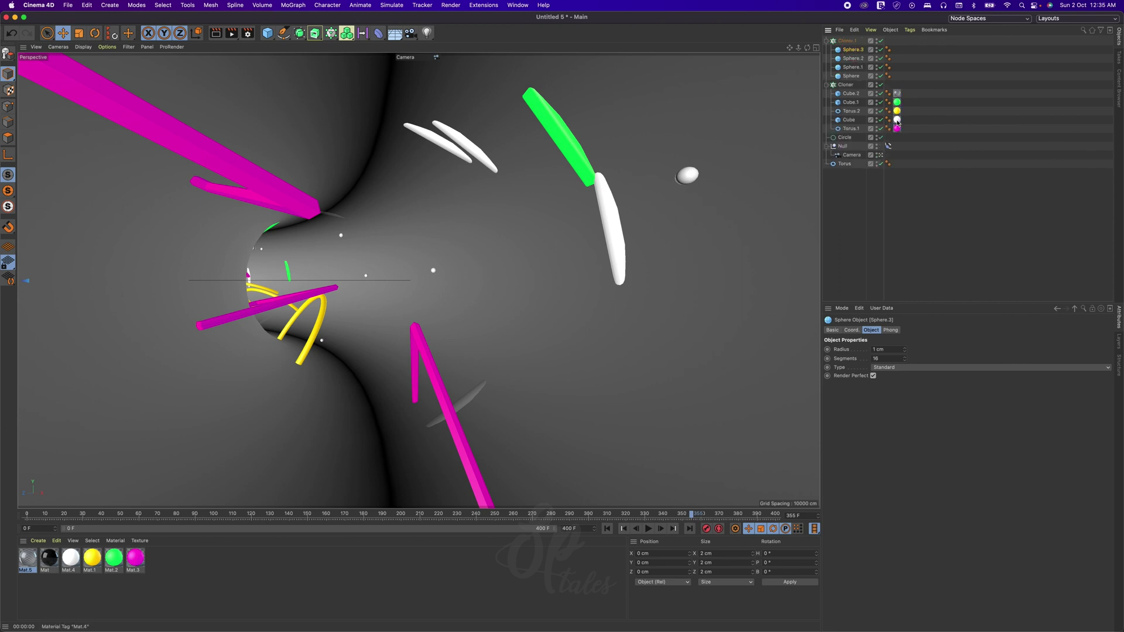
# - Copy the sphere again up to Sphere.3 and clear the material selection
pyautogui.keyDown('ctrl'); pyautogui.moveTo(898, 122); pyautogui.dragTo(905, 143); pyautogui.keyUp('ctrl')
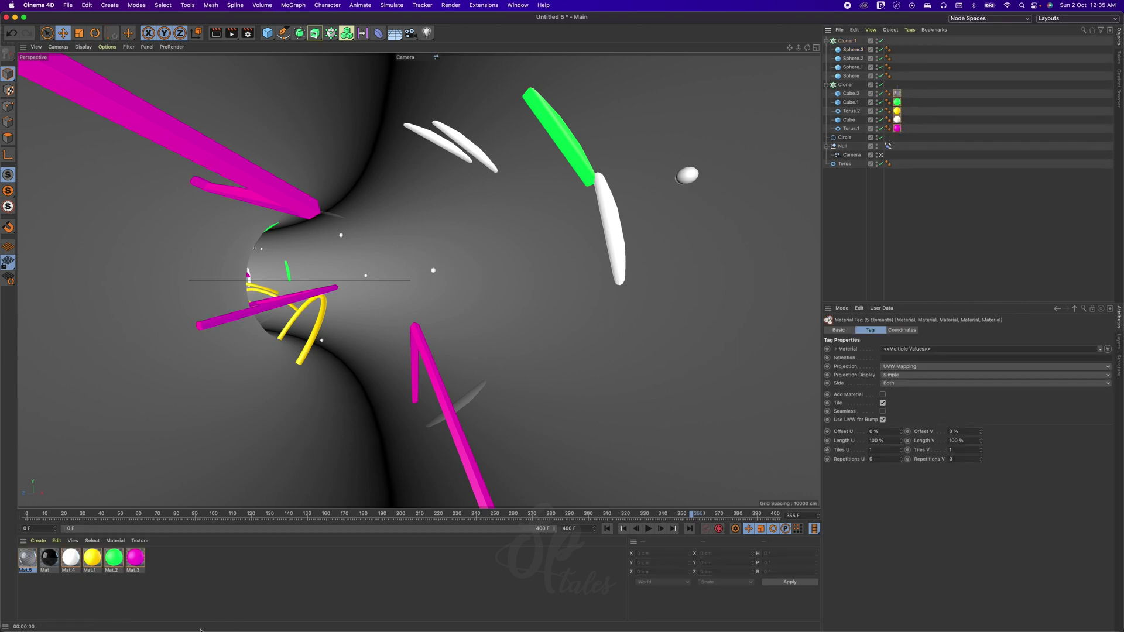
pyautogui.click(84, 591)
pyautogui.click(94, 559)
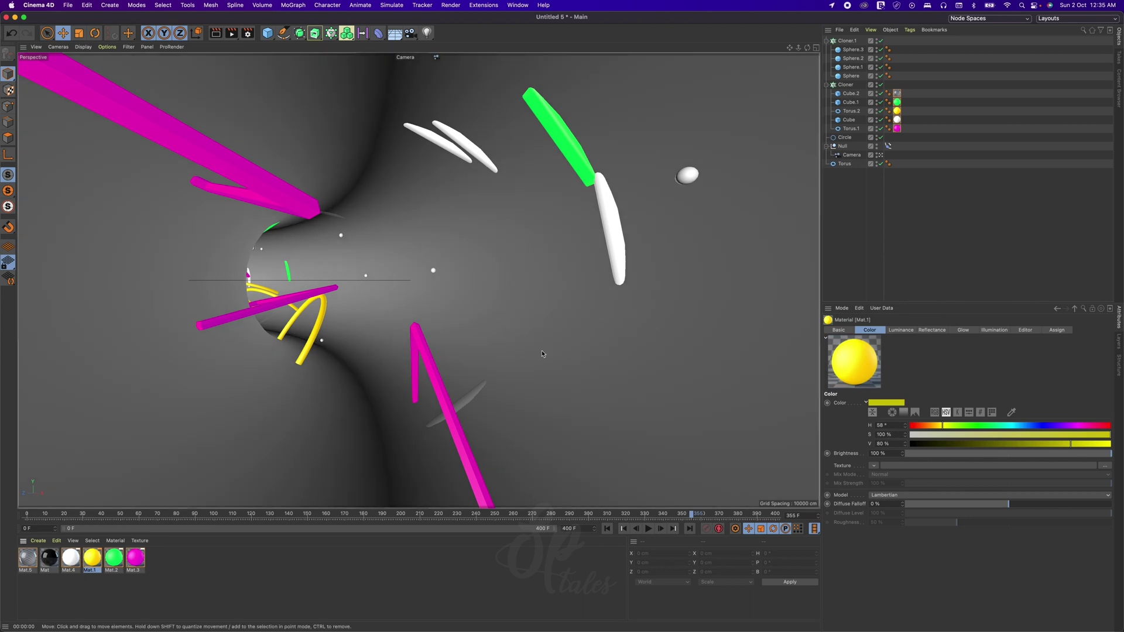
pyautogui.click(111, 581)
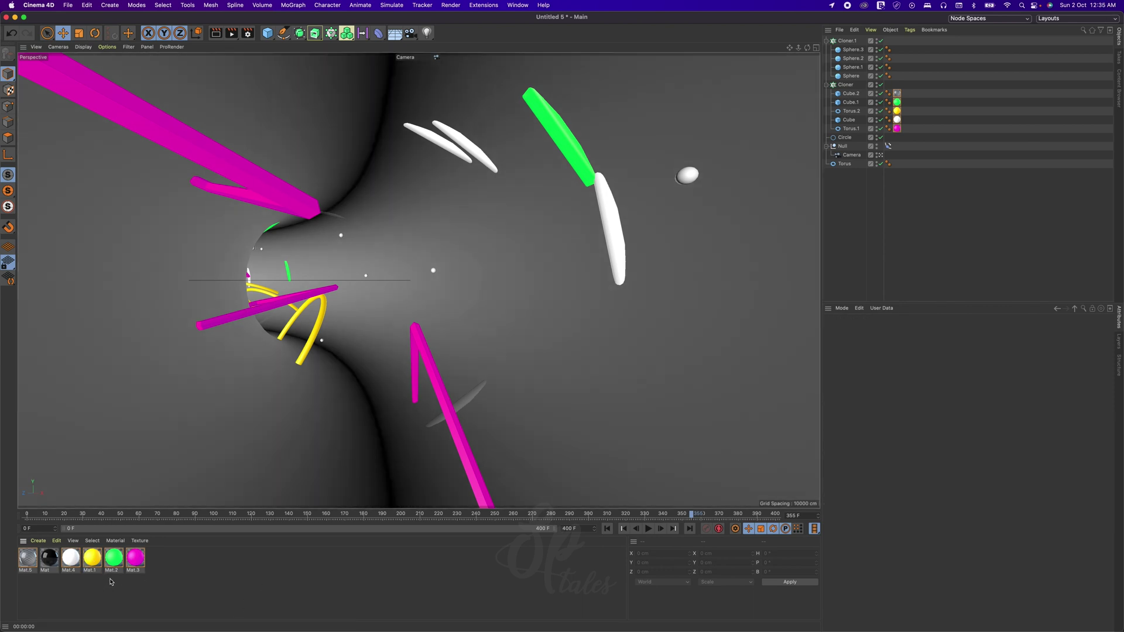
# - Apply white to Sphere.3, yellow to Sphere.2, green to Sphere.1 and magenta to Sphere
pyautogui.moveTo(85, 569); pyautogui.dragTo(855, 50)
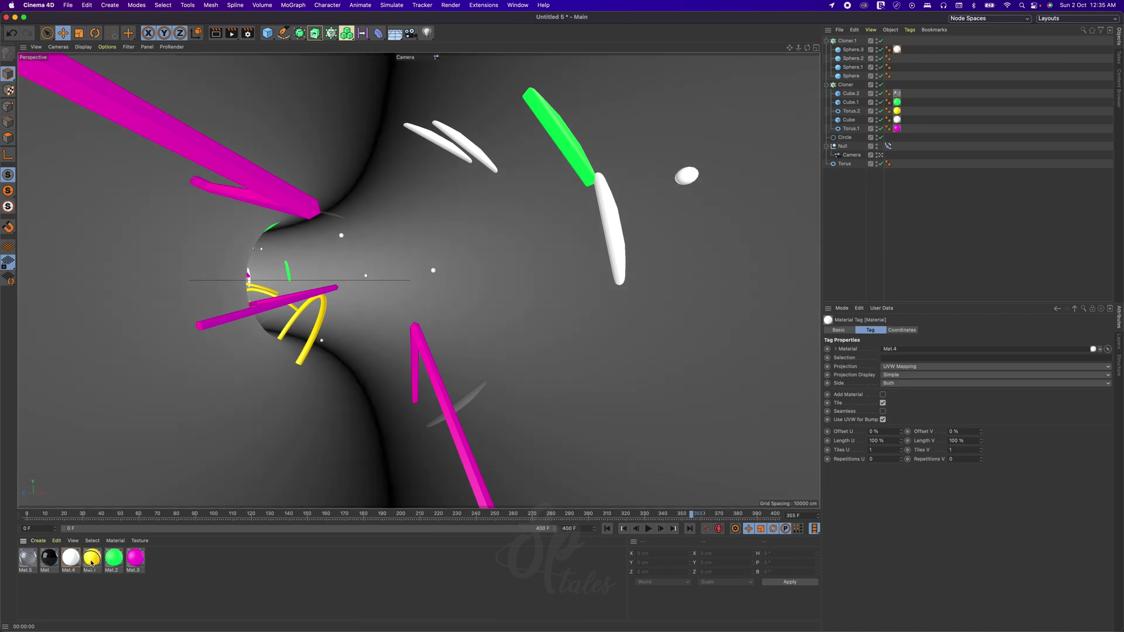
pyautogui.moveTo(962, 30); pyautogui.dragTo(853, 59)
pyautogui.moveTo(114, 558); pyautogui.dragTo(853, 67)
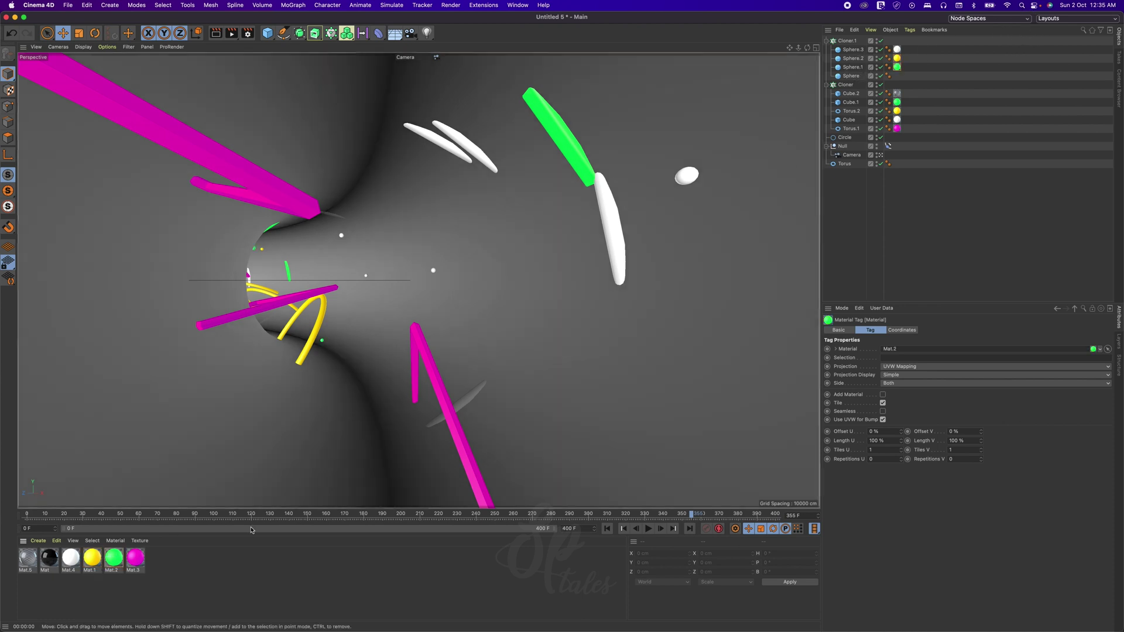
pyautogui.moveTo(141, 559); pyautogui.dragTo(847, 77)
# - Apply the black material Mat to the torus tunnel and render a preview
pyautogui.click(153, 585)
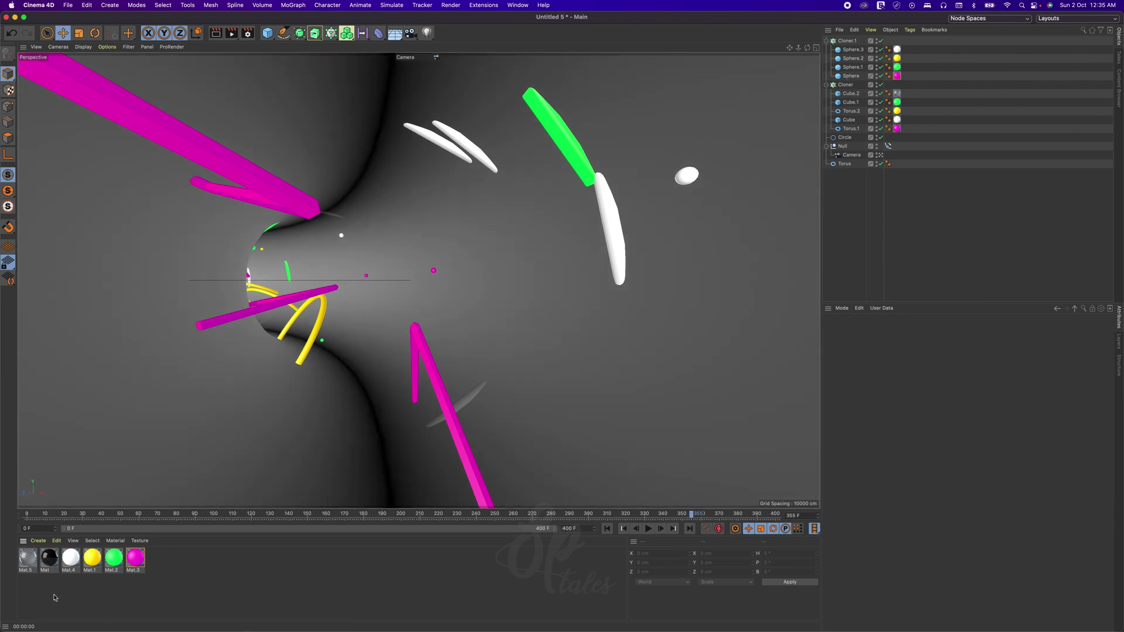
pyautogui.click(50, 559)
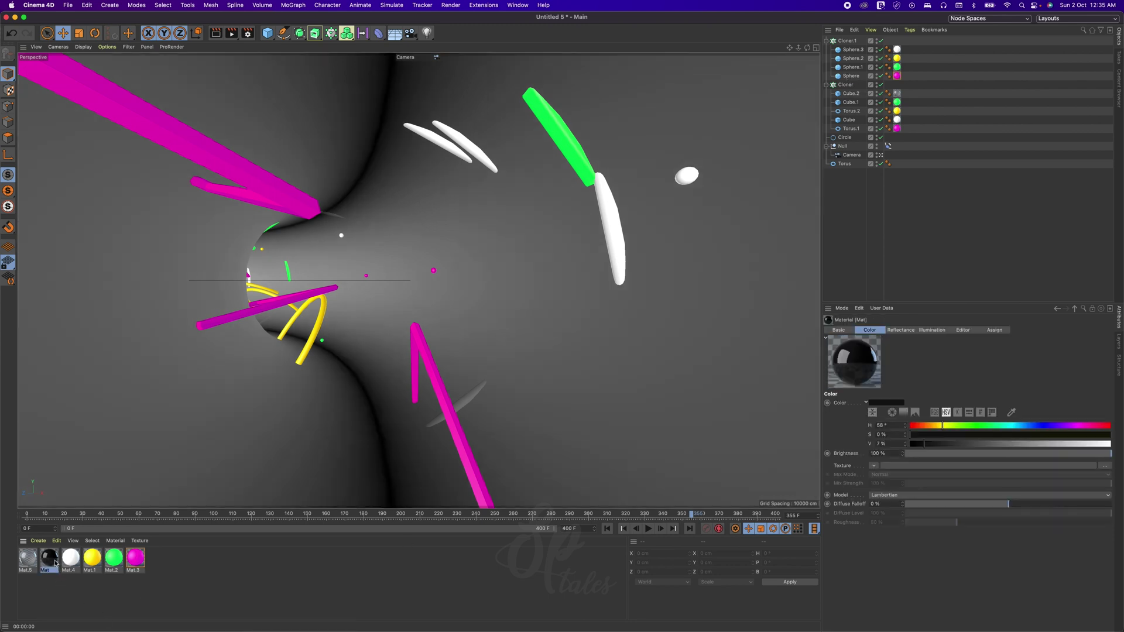
pyautogui.moveTo(50, 561); pyautogui.dragTo(236, 410)
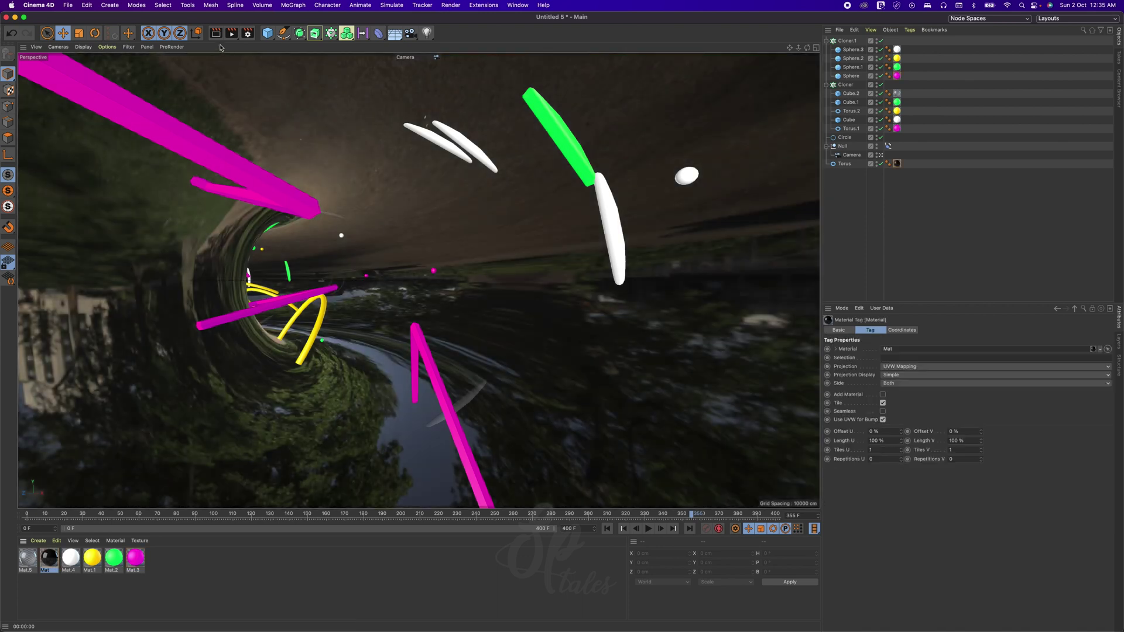
pyautogui.click(216, 34)
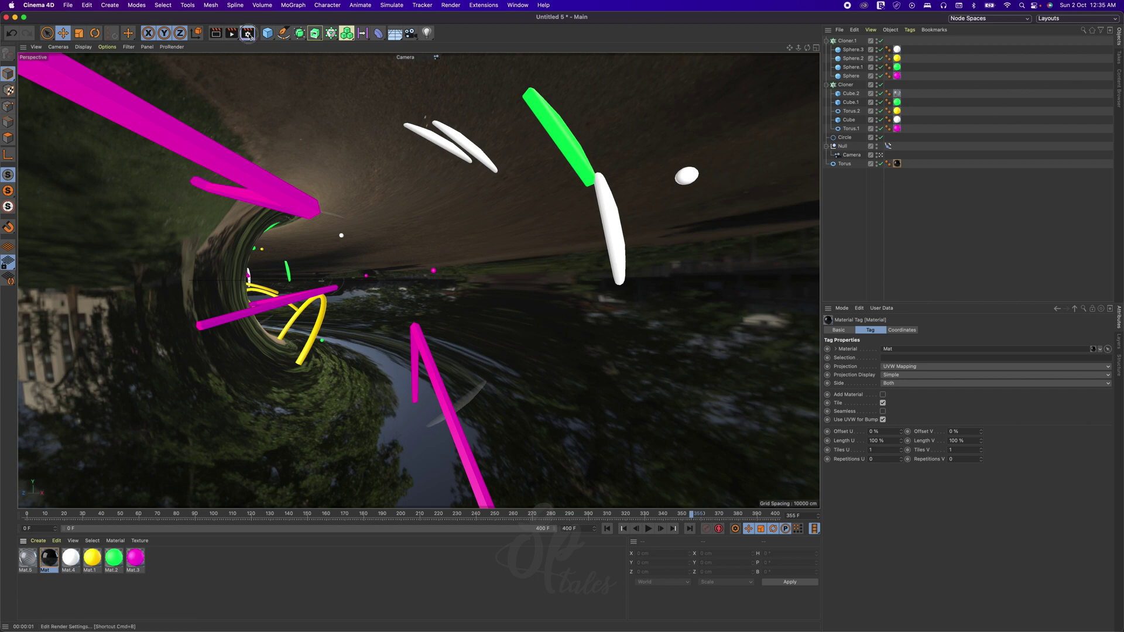
# - Set render Anti-Aliasing to Best (1x1 to 4x4) and close Render Settings
pyautogui.click(248, 34)
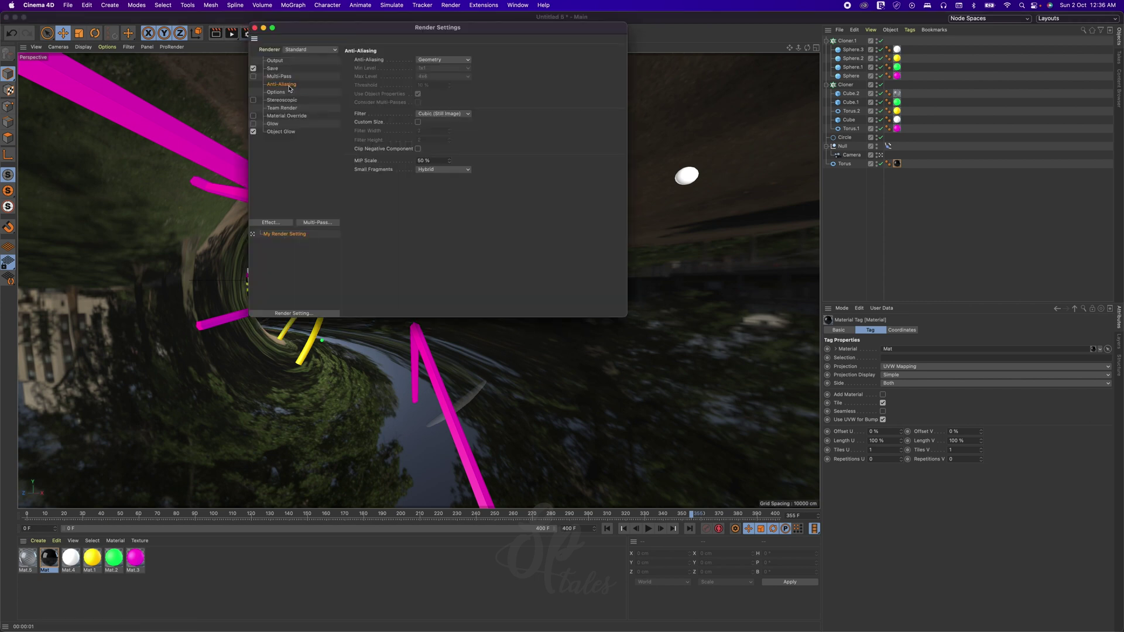
pyautogui.click(438, 61)
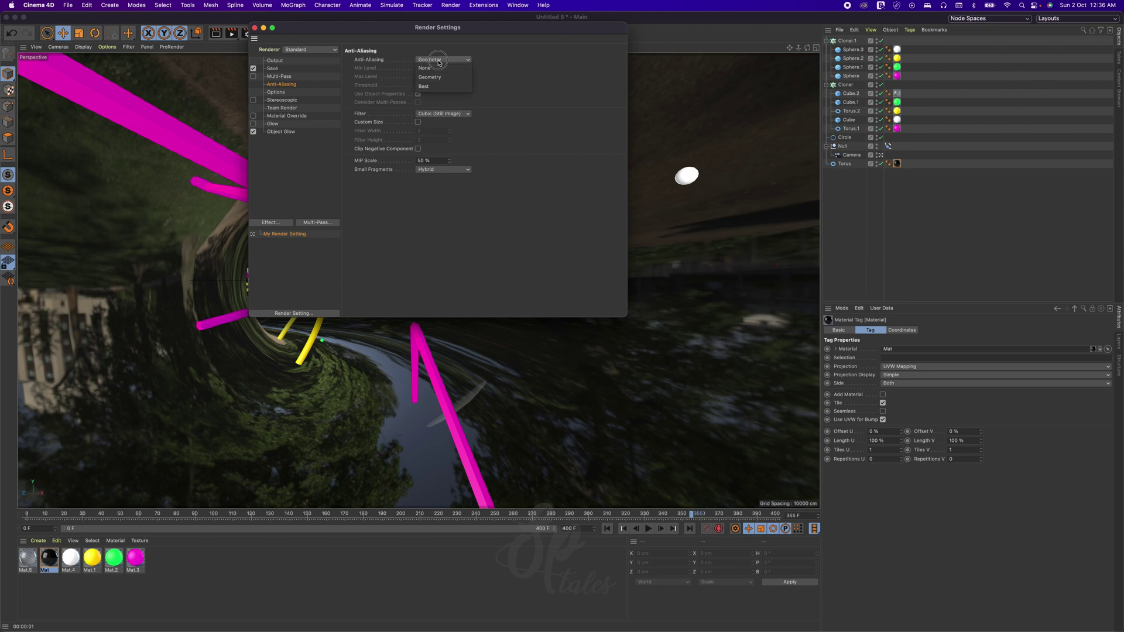
pyautogui.click(436, 87)
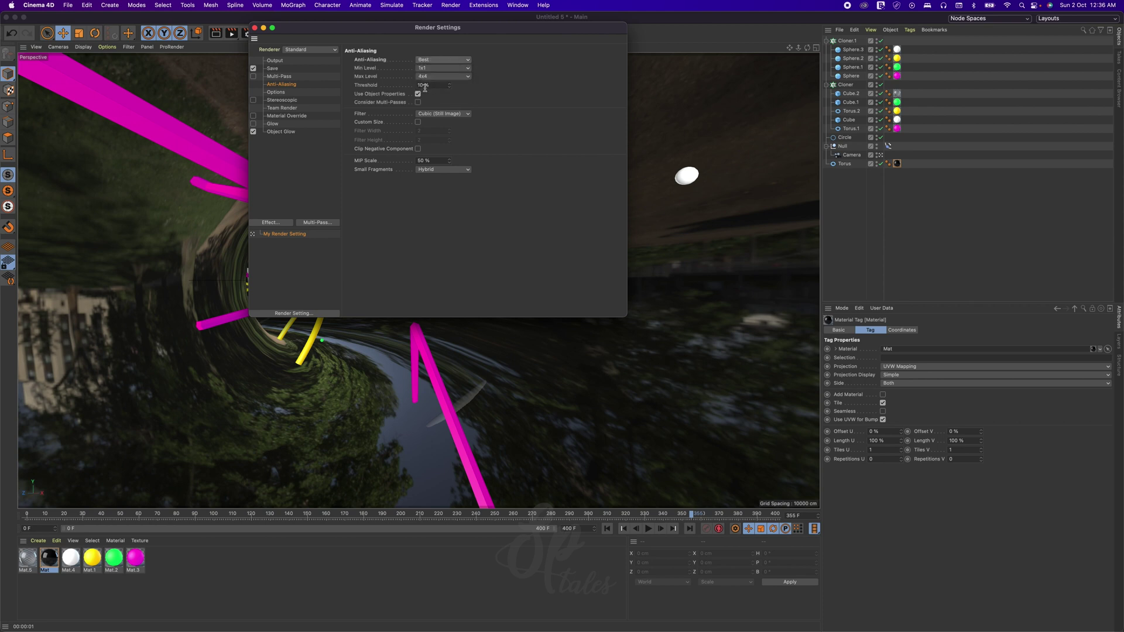
pyautogui.click(255, 27)
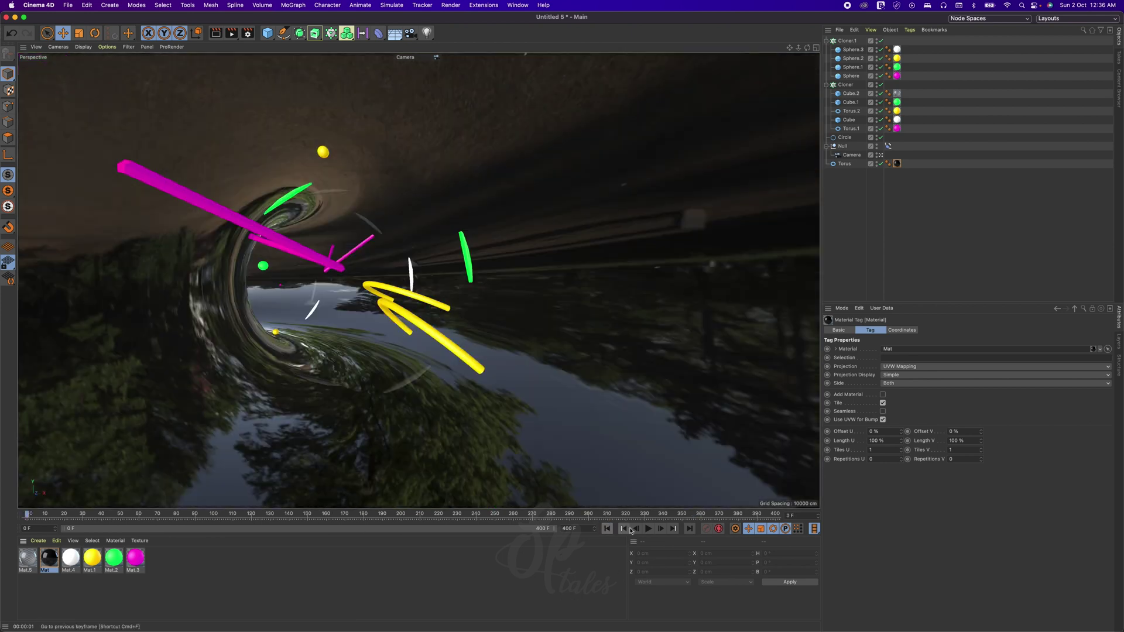
# - Preview the fly-through, select the first Cloner, then replay the animation from frame 0
pyautogui.click(647, 529)
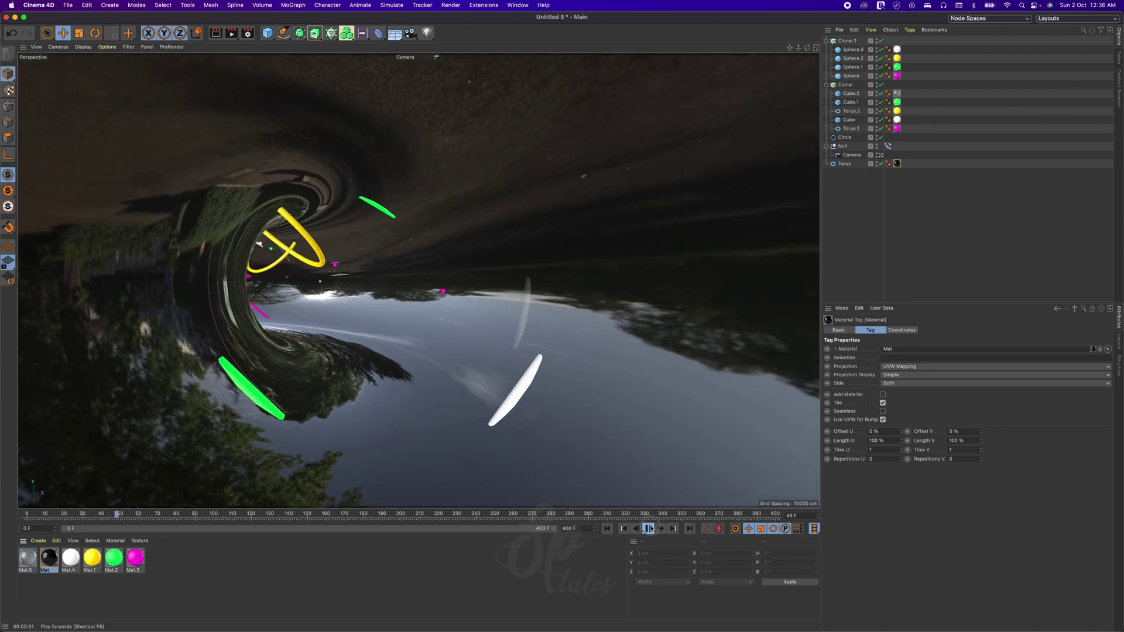
pyautogui.click(649, 528)
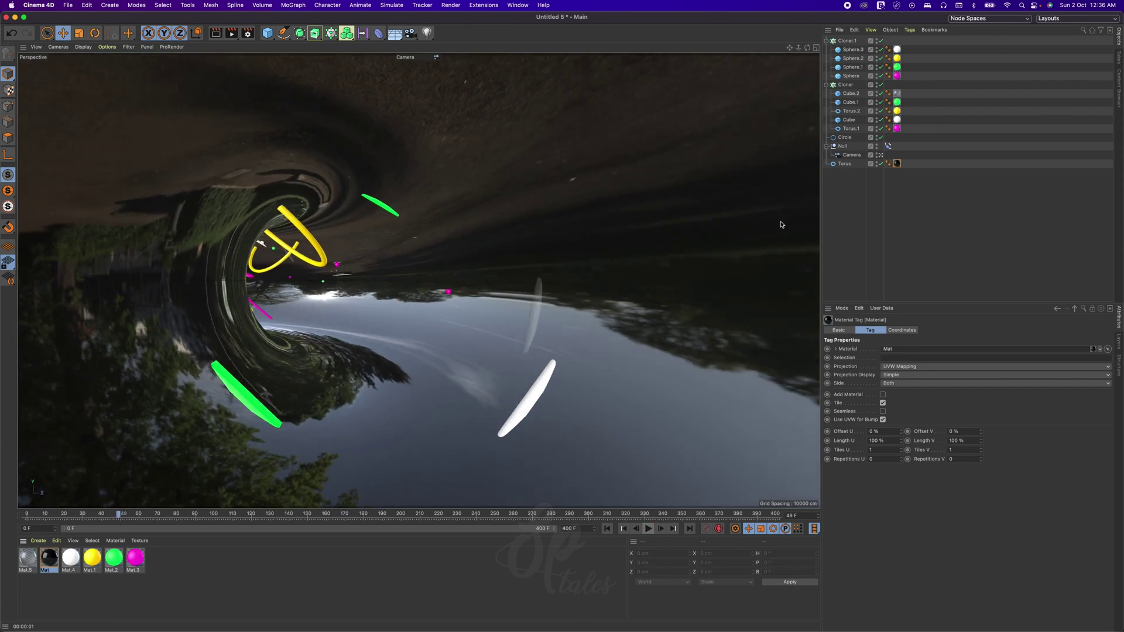
pyautogui.click(846, 85)
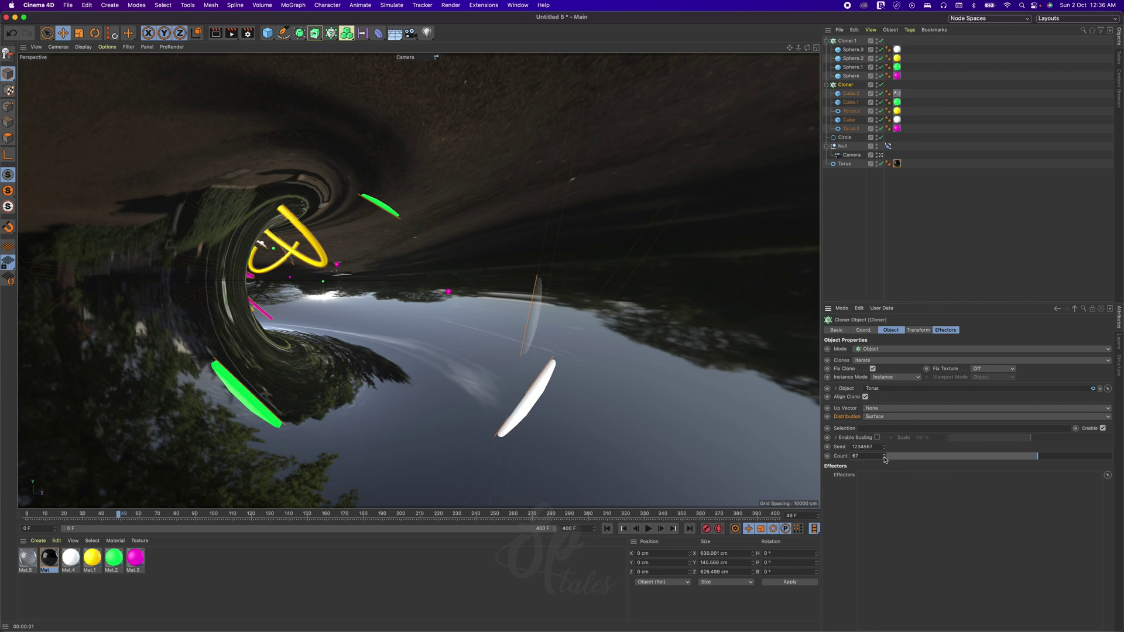
pyautogui.click(607, 528)
pyautogui.click(649, 528)
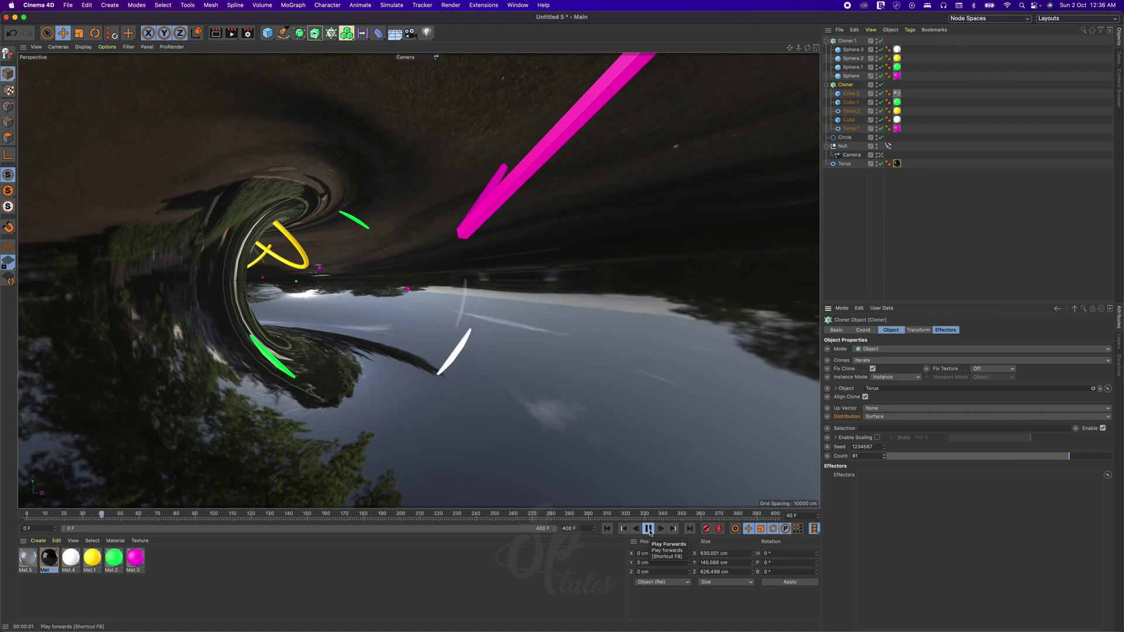
pyautogui.click(648, 529)
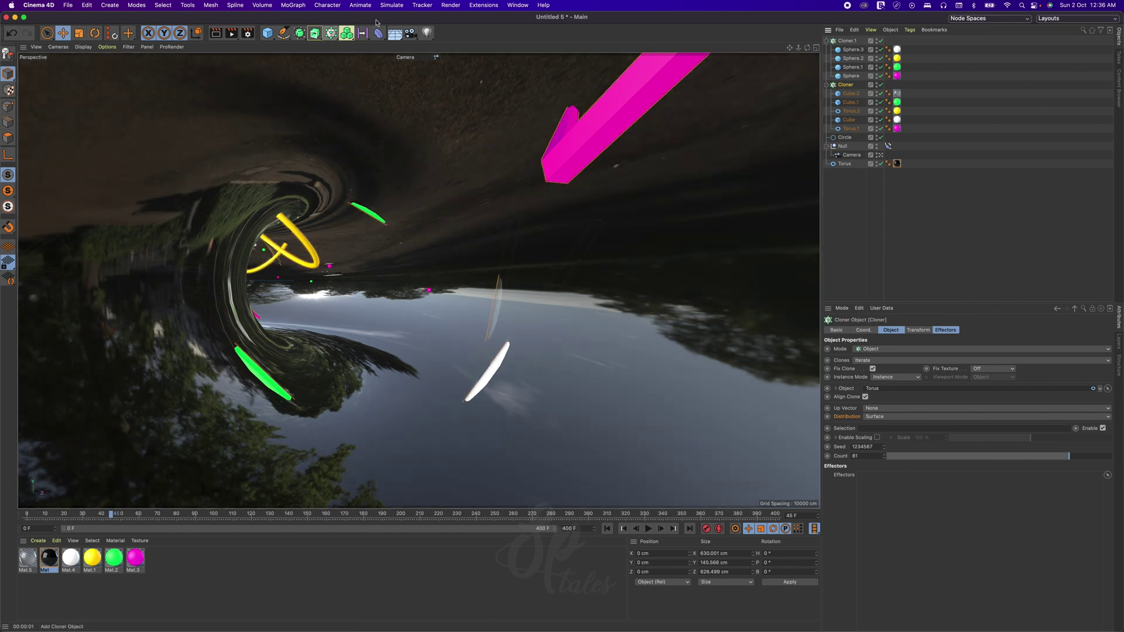
# - Add a Random effector to the clones from the MoGraph Effector menu
pyautogui.click(292, 5)
pyautogui.moveTo(299, 30)
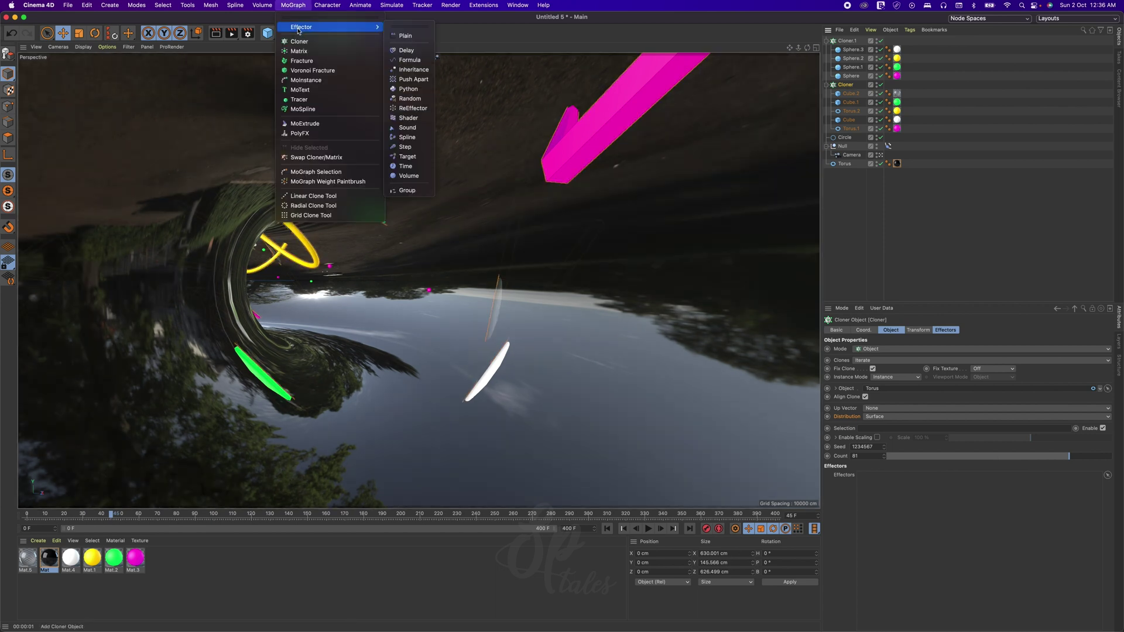
pyautogui.click(412, 100)
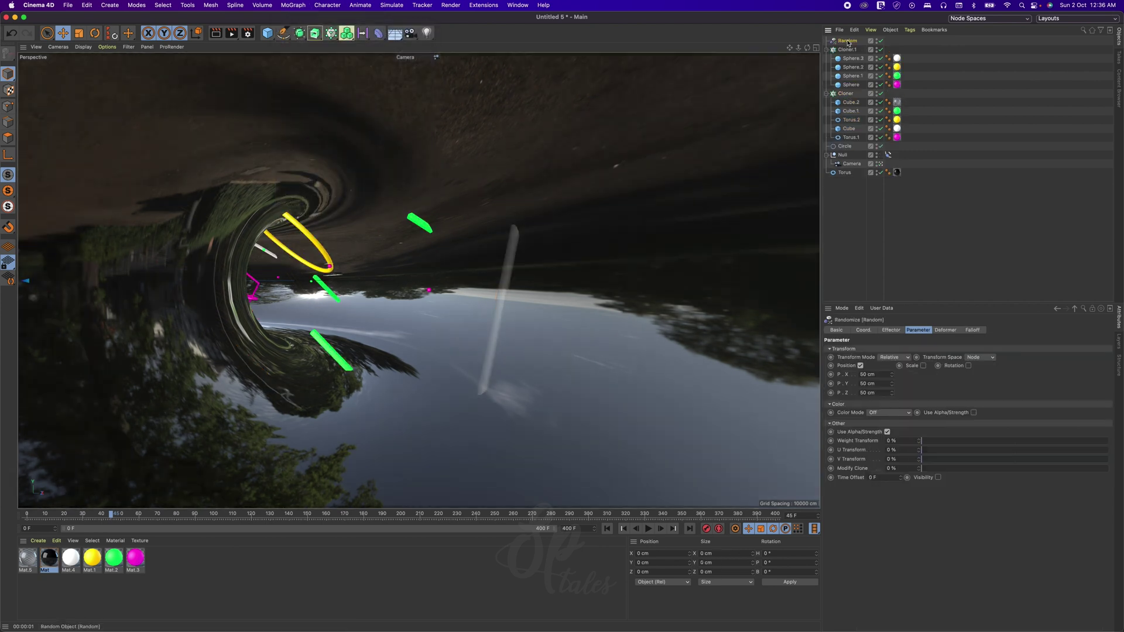
# - Make the Random effector randomise rotation (P -140°, B -255°) instead of position, then replay
pyautogui.click(861, 366)
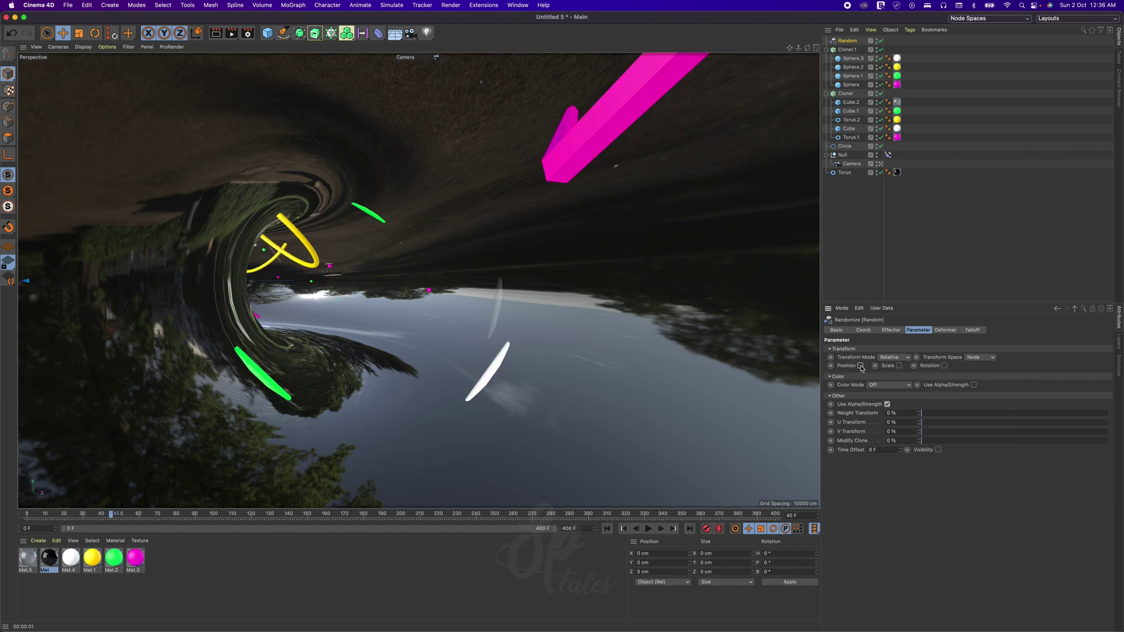
pyautogui.click(944, 366)
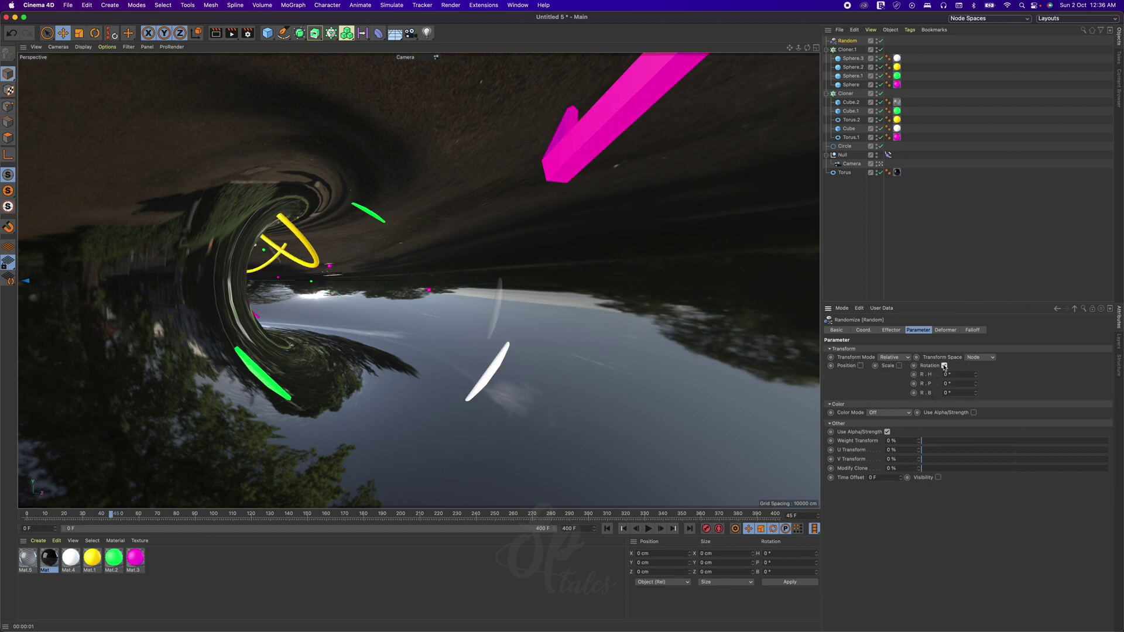
pyautogui.moveTo(979, 386); pyautogui.dragTo(986, 341)
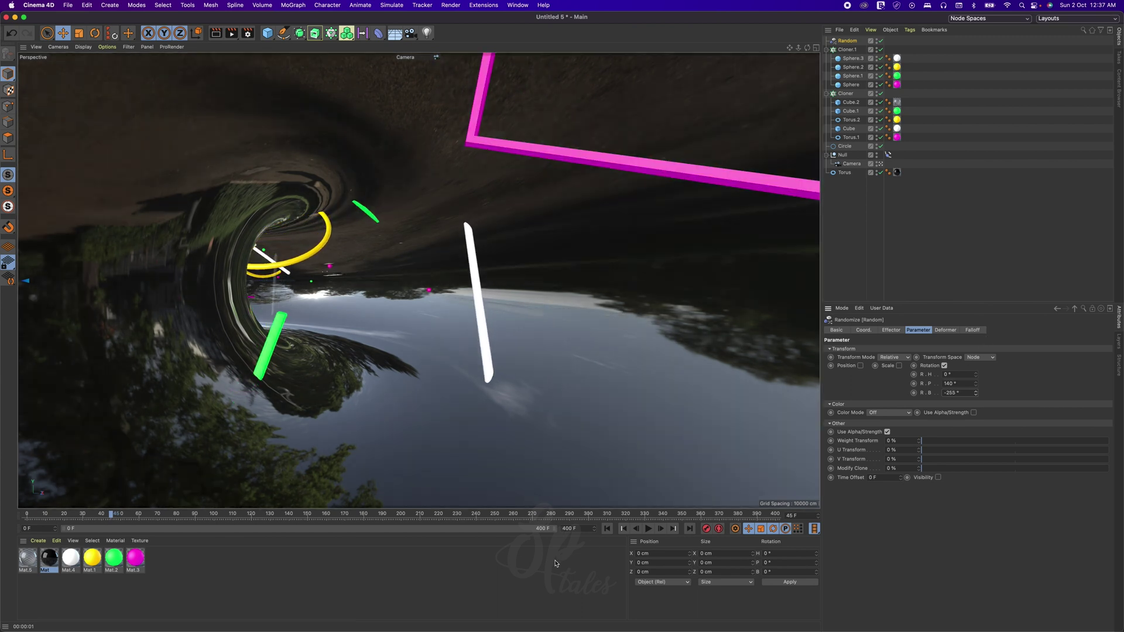
pyautogui.click(607, 528)
pyautogui.click(647, 529)
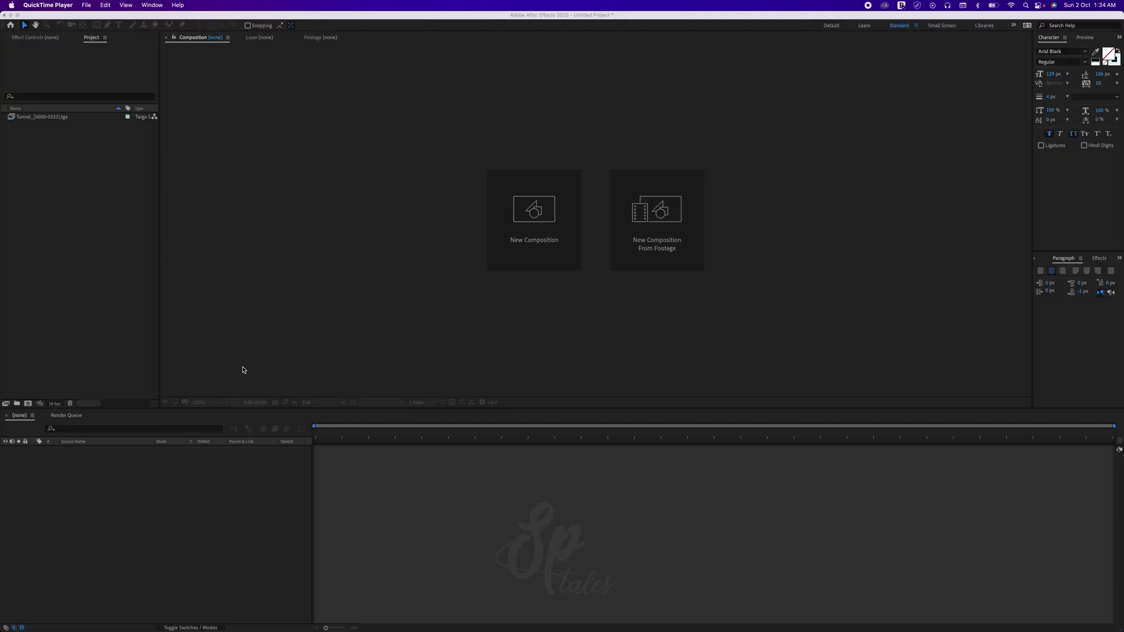
# - Build a Tunnel composition from the TGA tunnel footage and scrub through its frames
pyautogui.click(41, 163)
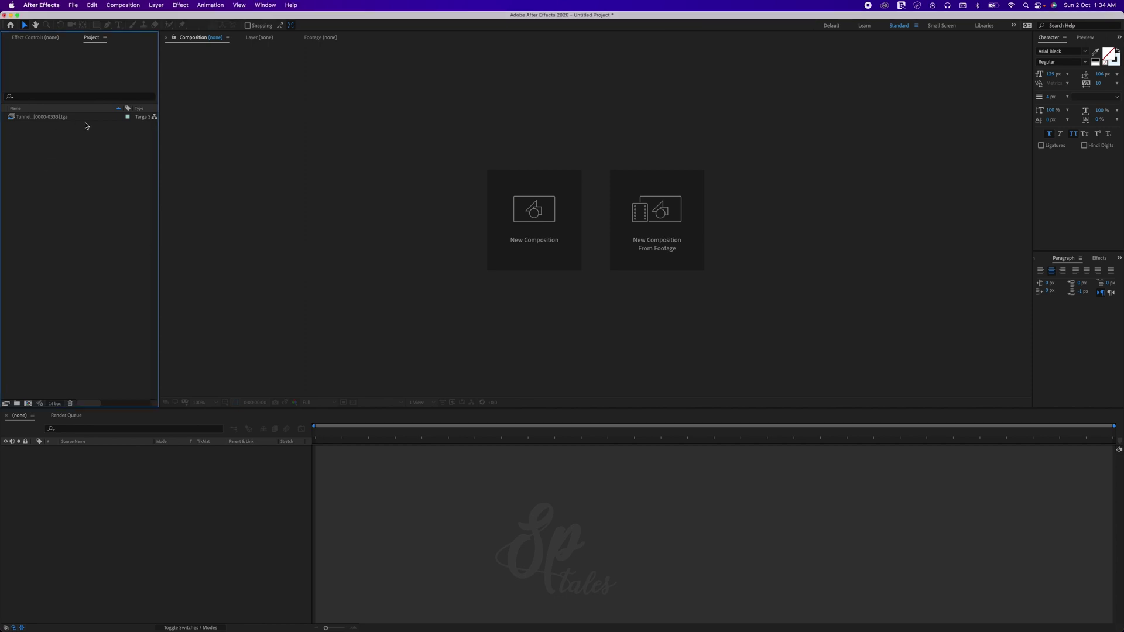
pyautogui.click(52, 118)
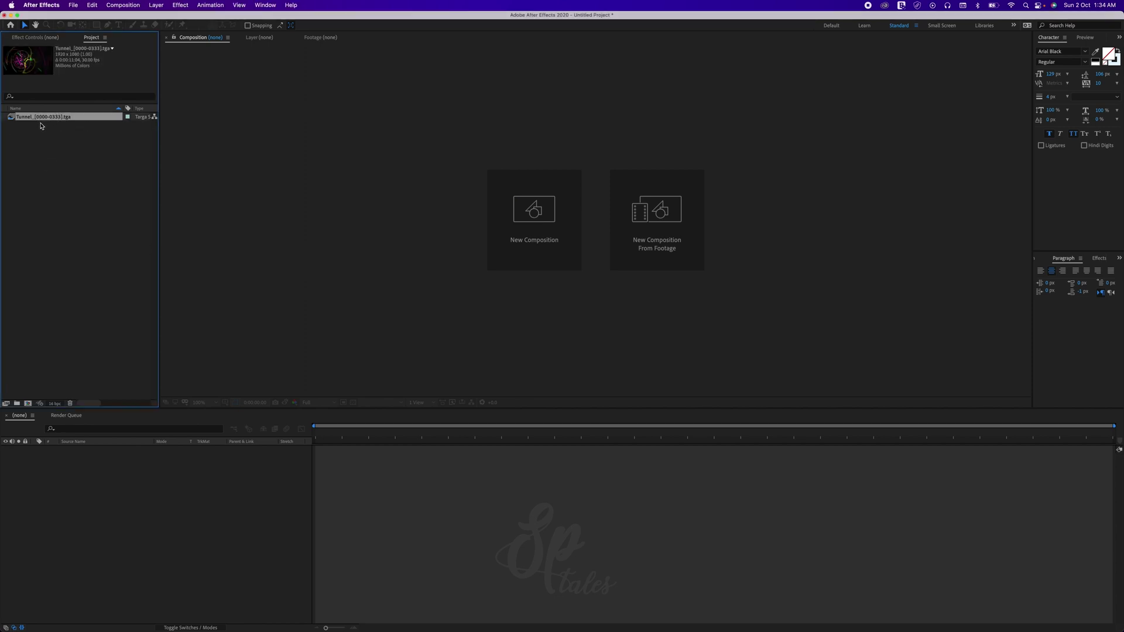
pyautogui.moveTo(41, 123); pyautogui.dragTo(28, 404)
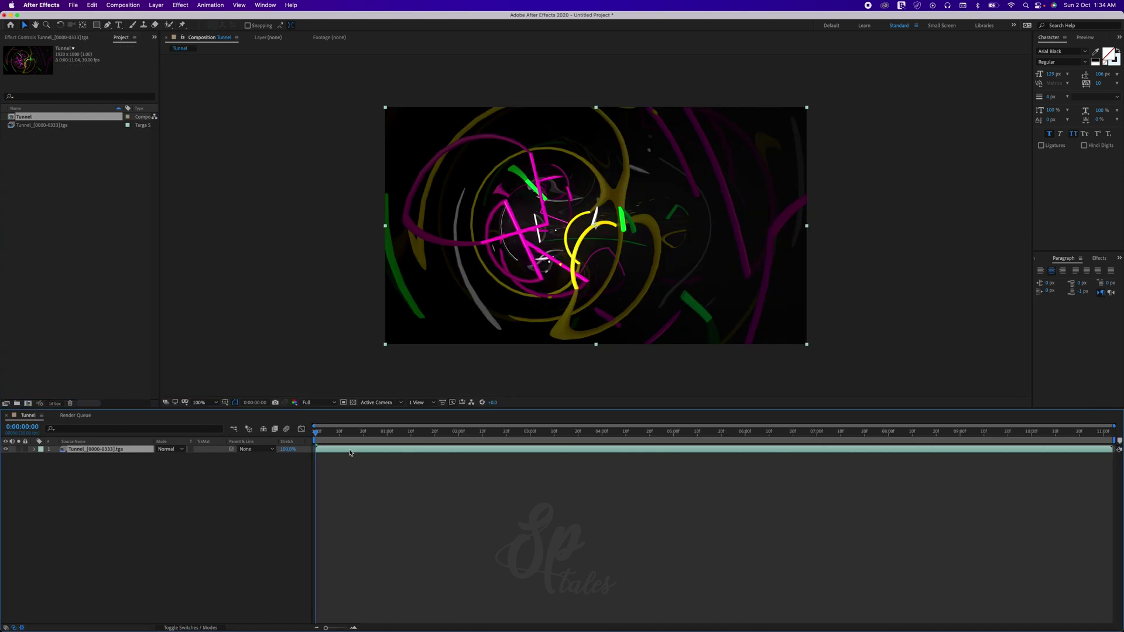
pyautogui.moveTo(329, 431); pyautogui.dragTo(669, 428)
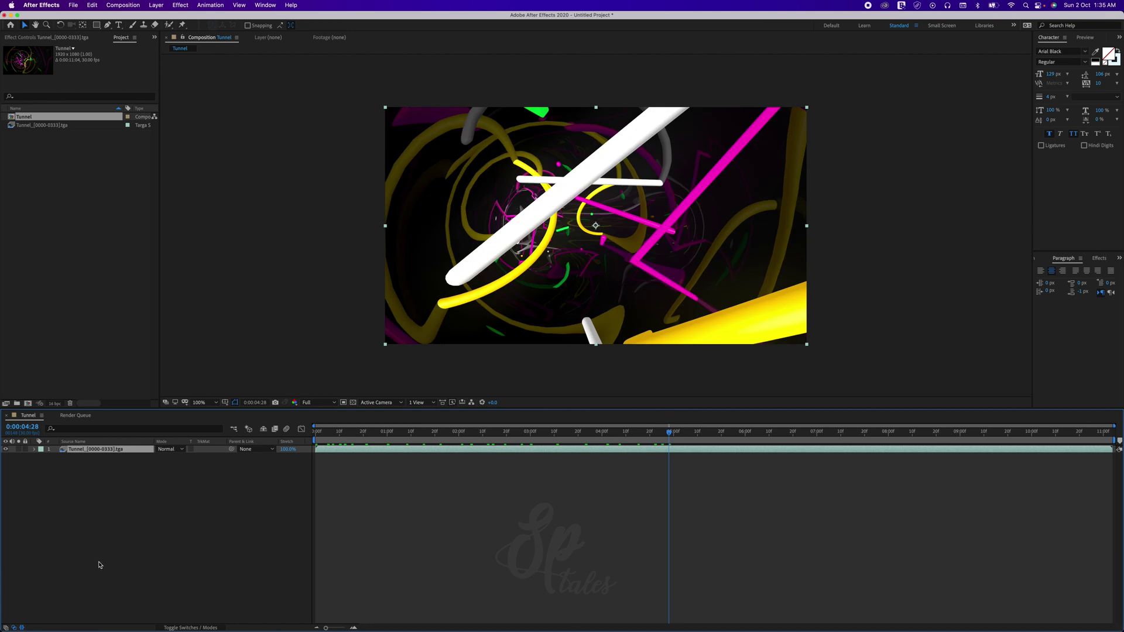
# - Apply Color Correction > Brightness & Contrast to the Tunnel layer with Brightness 40, Contrast -63
pyautogui.rightClick(94, 450)
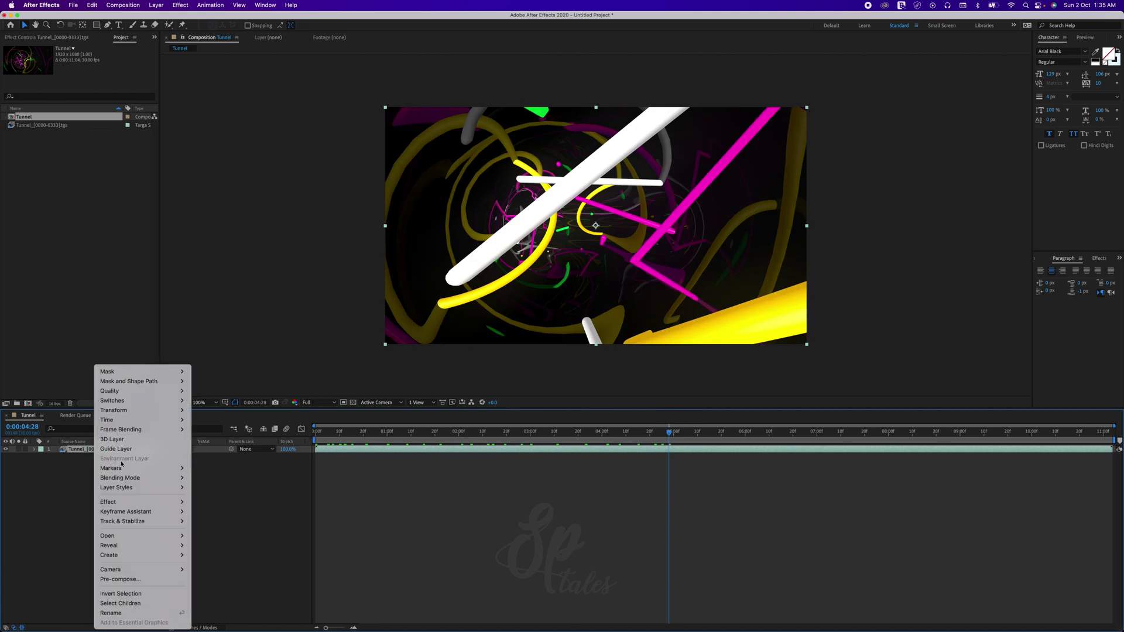
pyautogui.moveTo(117, 502)
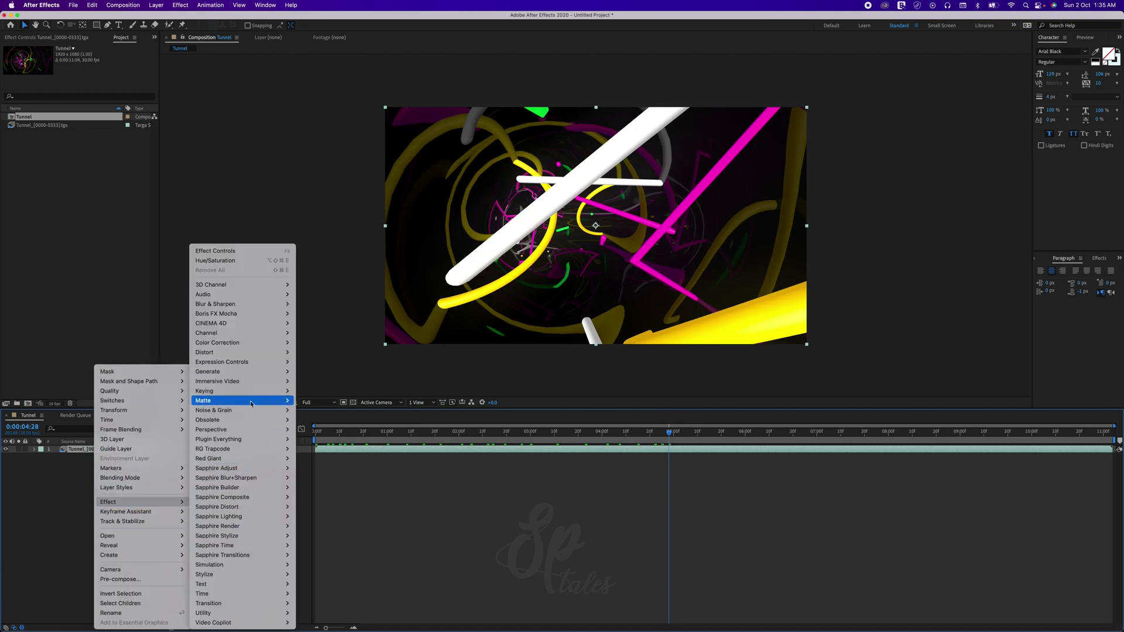
pyautogui.click(246, 352)
pyautogui.moveTo(240, 342)
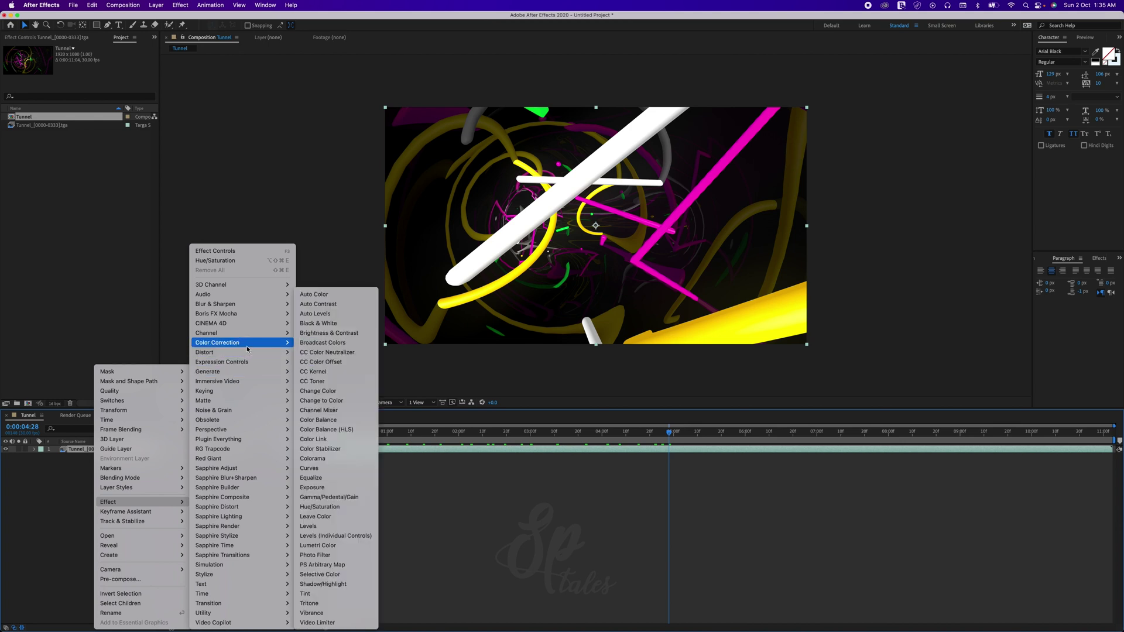
pyautogui.click(335, 333)
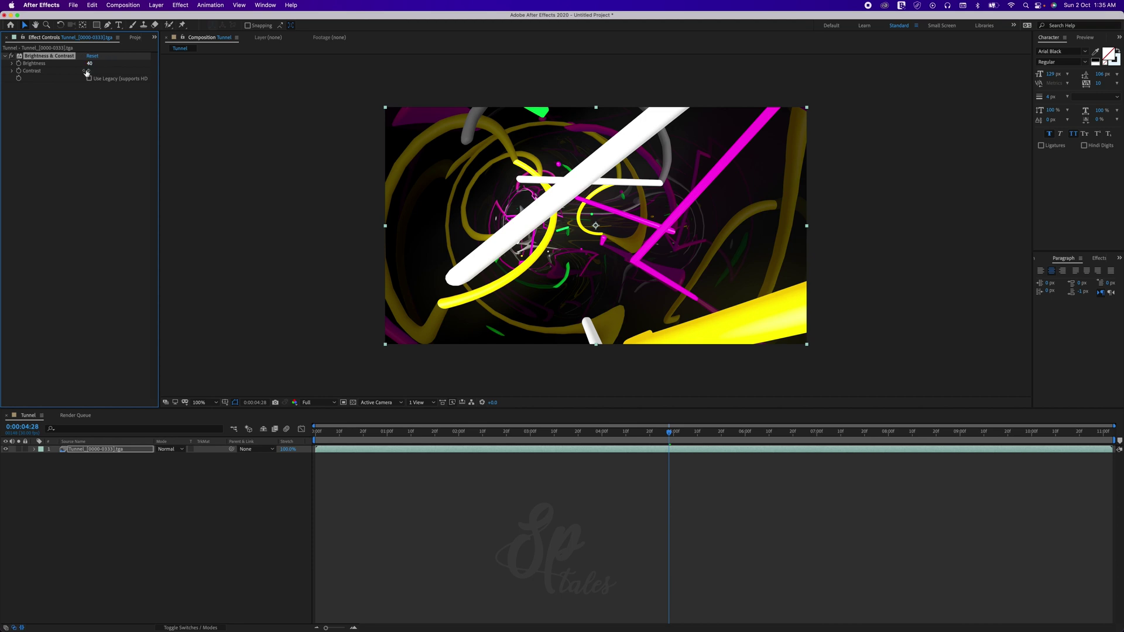
pyautogui.moveTo(62, 73); pyautogui.dragTo(56, 75)
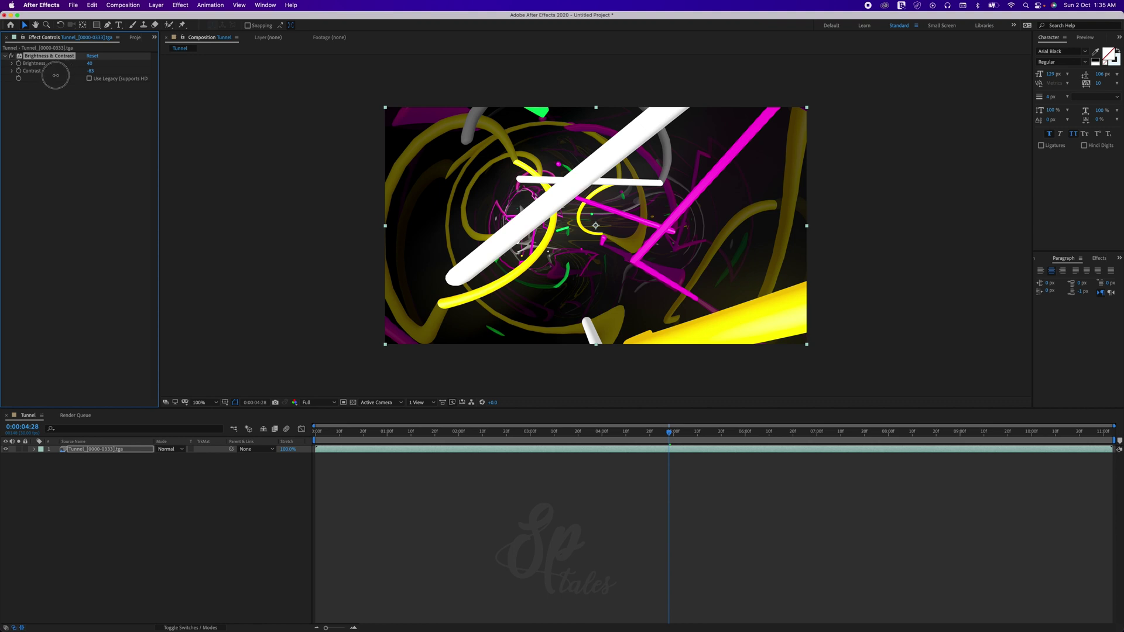
# - Play the brightened Tunnel composition from its timeline with the spacebar
pyautogui.click(328, 450)
pyautogui.press('space')
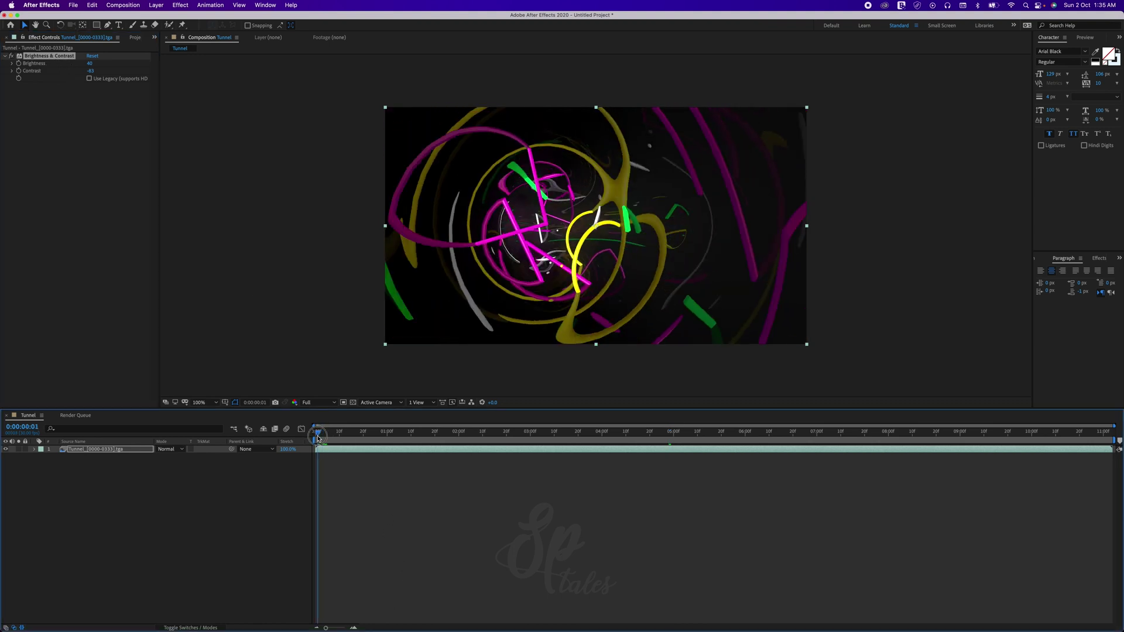